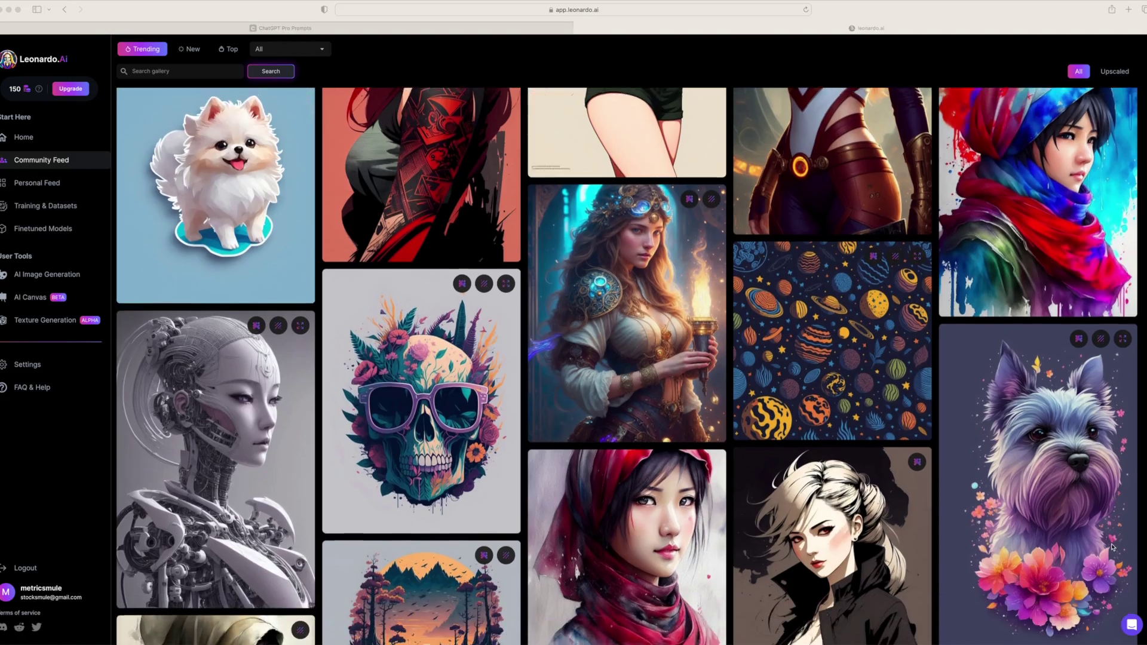
Browse the trending images in the community feed.
scroll(1113, 548, "down", 5)
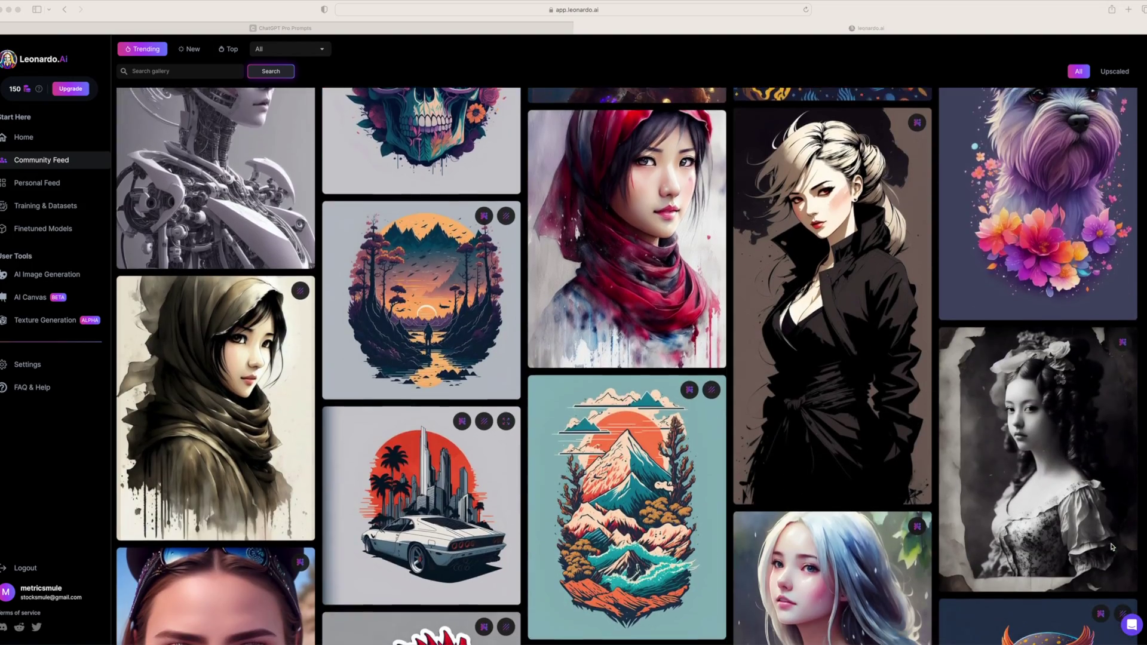
scroll(1113, 548, "down", 10)
scroll(1107, 545, "down", 2)
scroll(1107, 545, "up", 8)
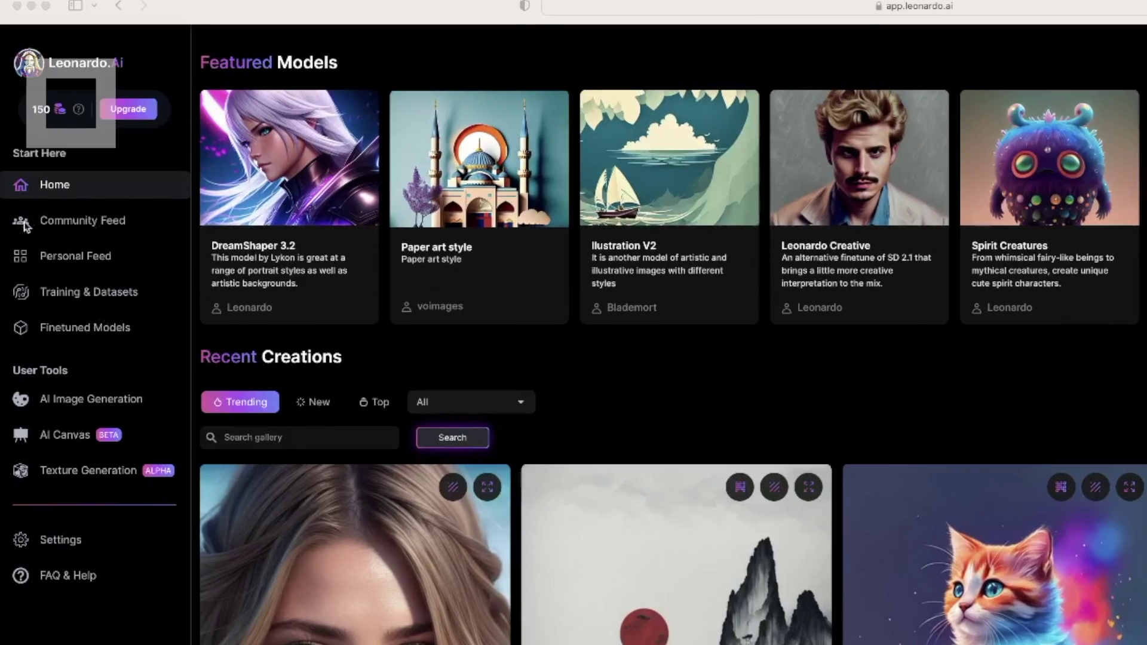
Check the token balance and compare the upgrade plans, expanding the first plan's style-consistent generations details.
left_click(38, 105)
mouse_move(78, 111)
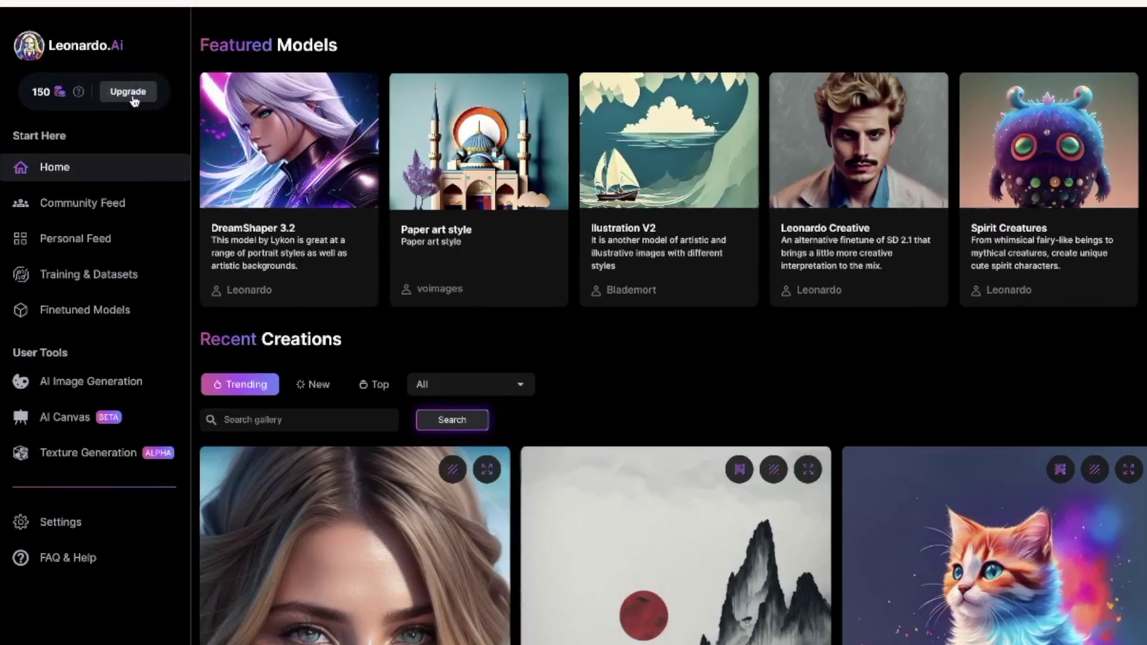
left_click(126, 93)
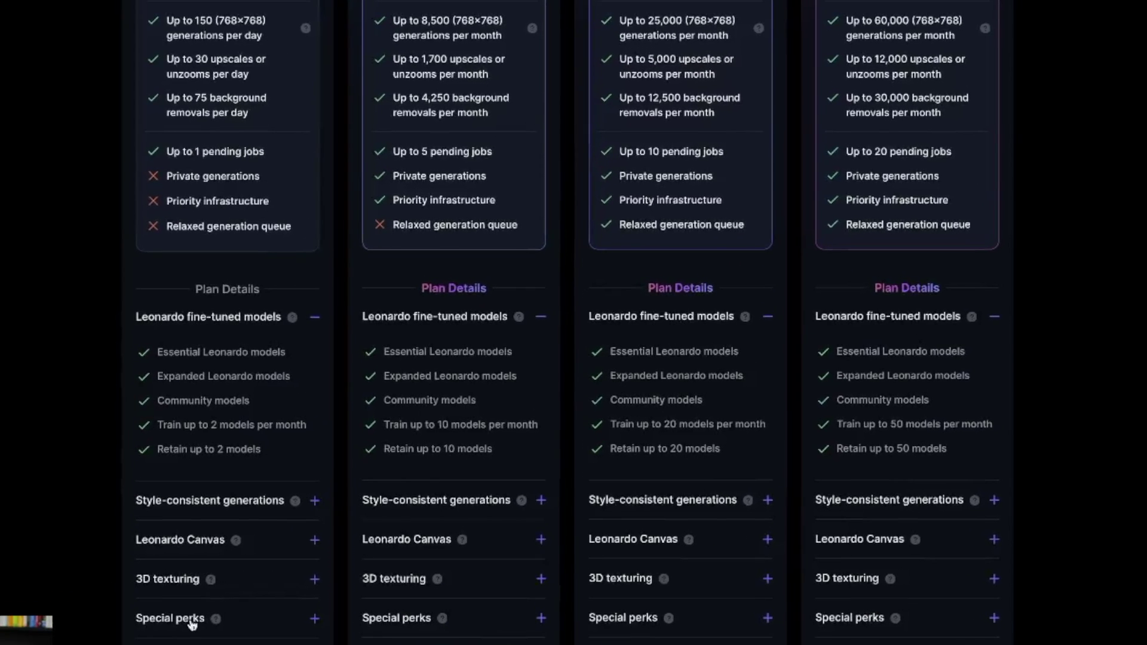
left_click(315, 502)
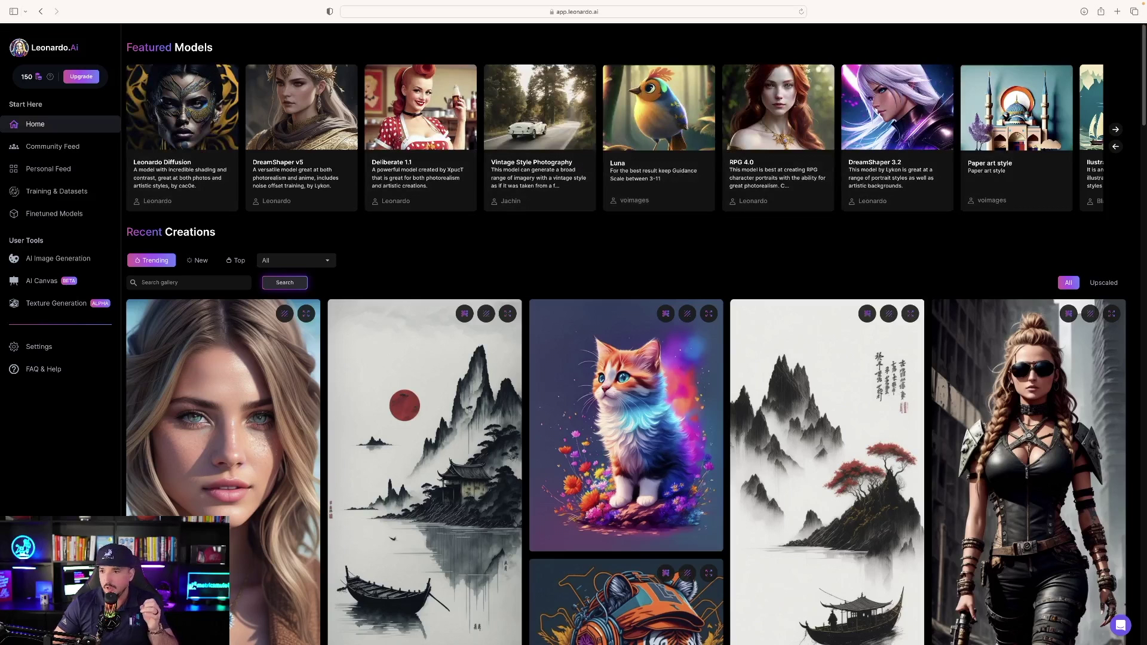
Browse the featured models and start image generation with the Leonardo Diffusion model.
left_click(1116, 129)
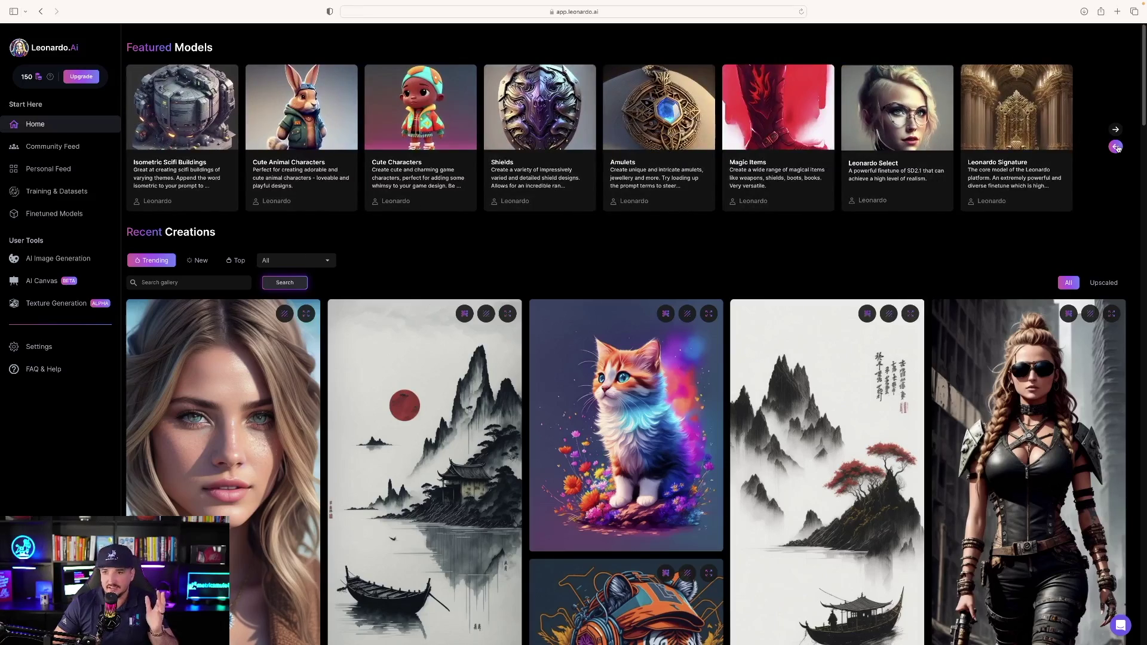
left_click(1116, 146)
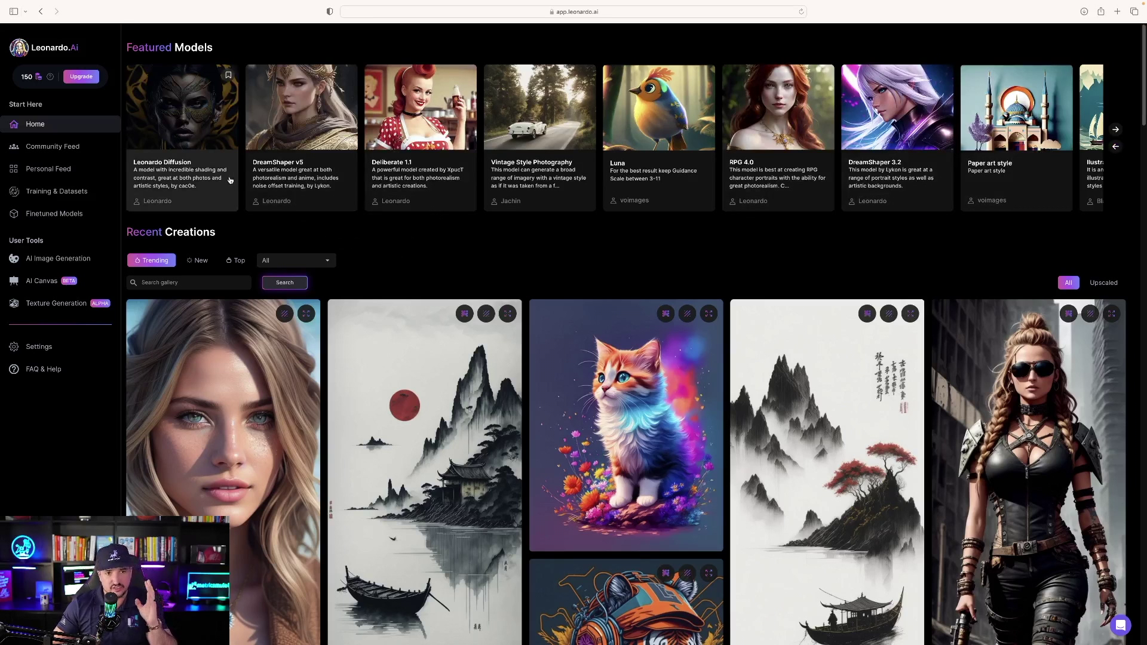
left_click(160, 163)
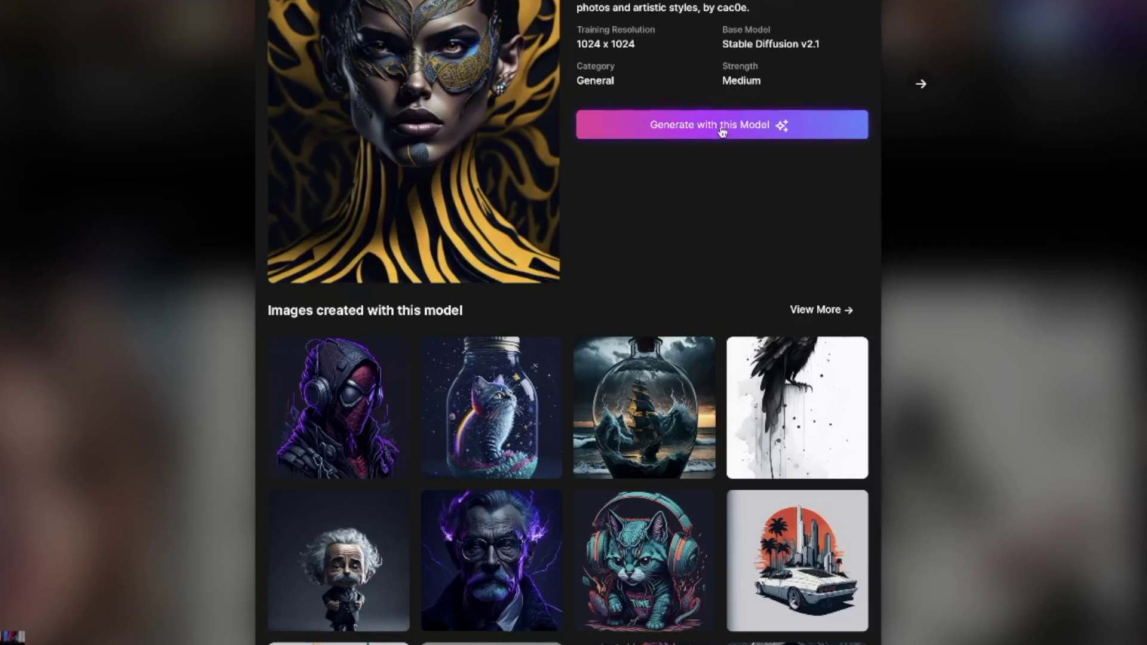
left_click(708, 129)
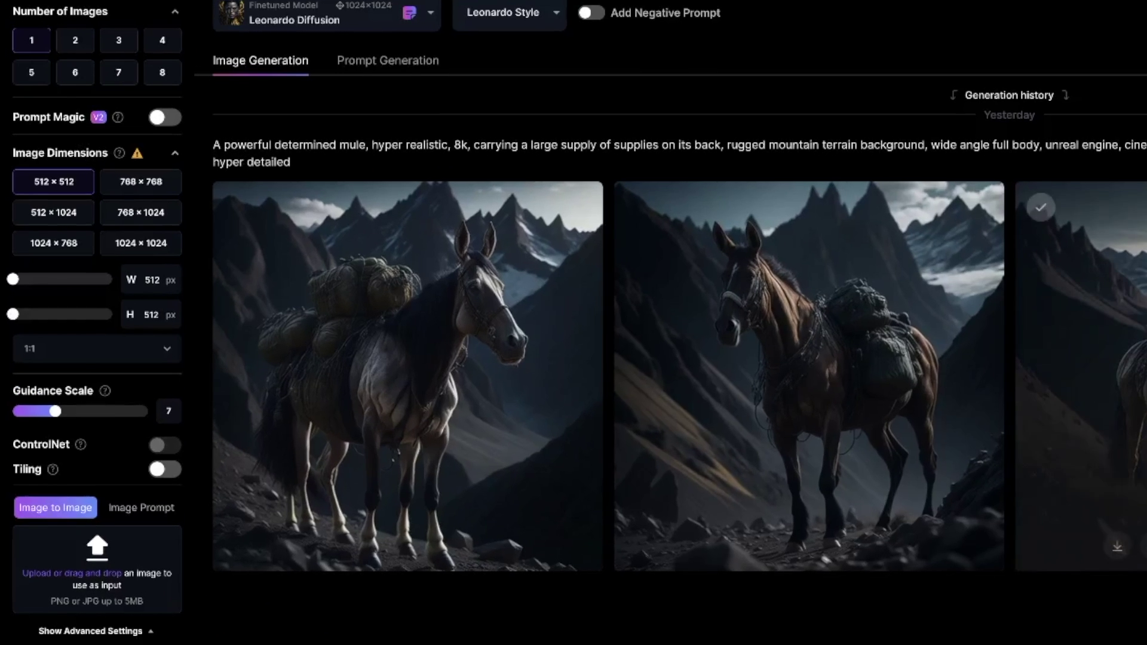
Set the image dimensions to 1024 × 1024.
left_click(127, 245)
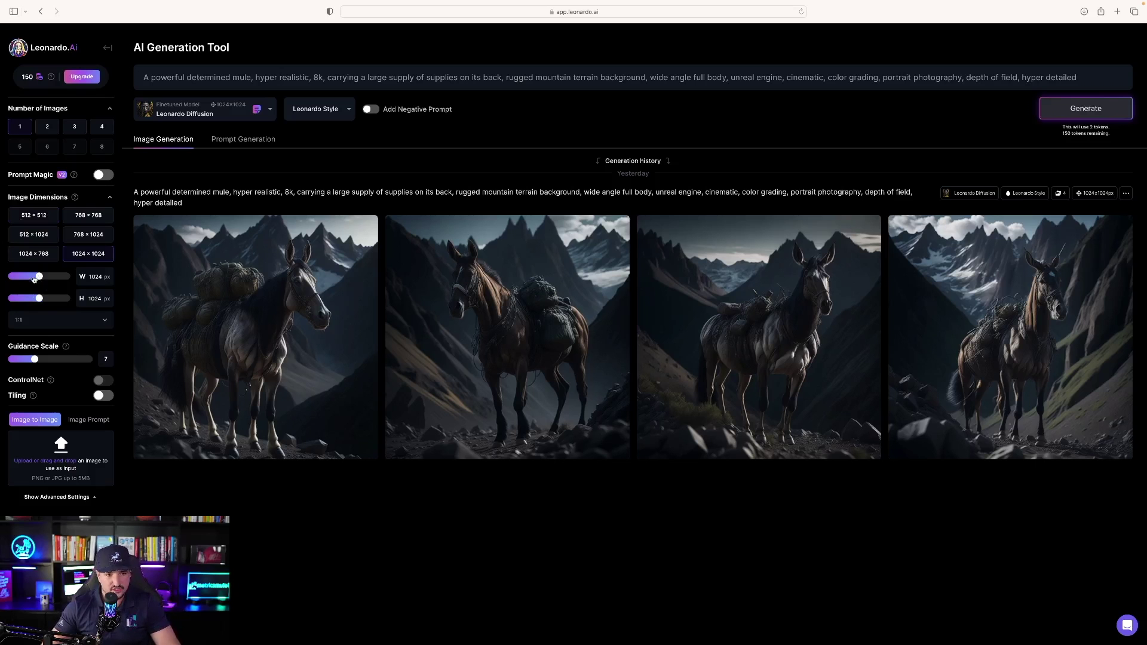
left_click_drag(34, 279, 62, 278)
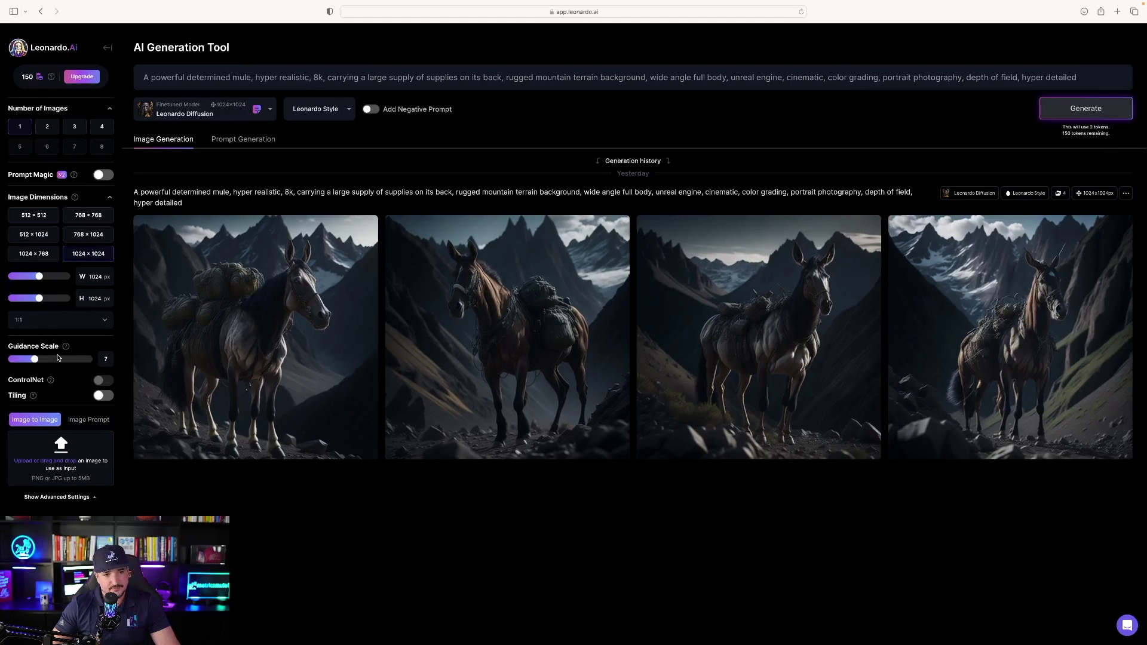
mouse_move(66, 348)
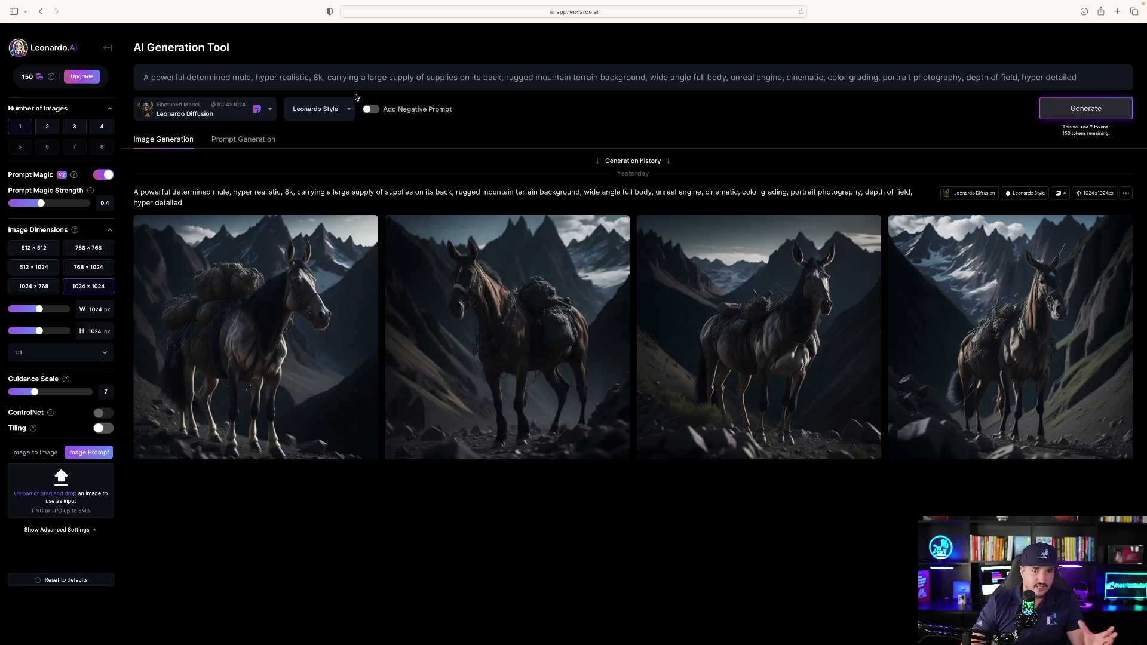
Replace the mule prompt with the "a cute magical flying dog, fantasy art drawn by Disney concept artists" prompt and generate two images.
triple_click(356, 84)
key("BackSpace")
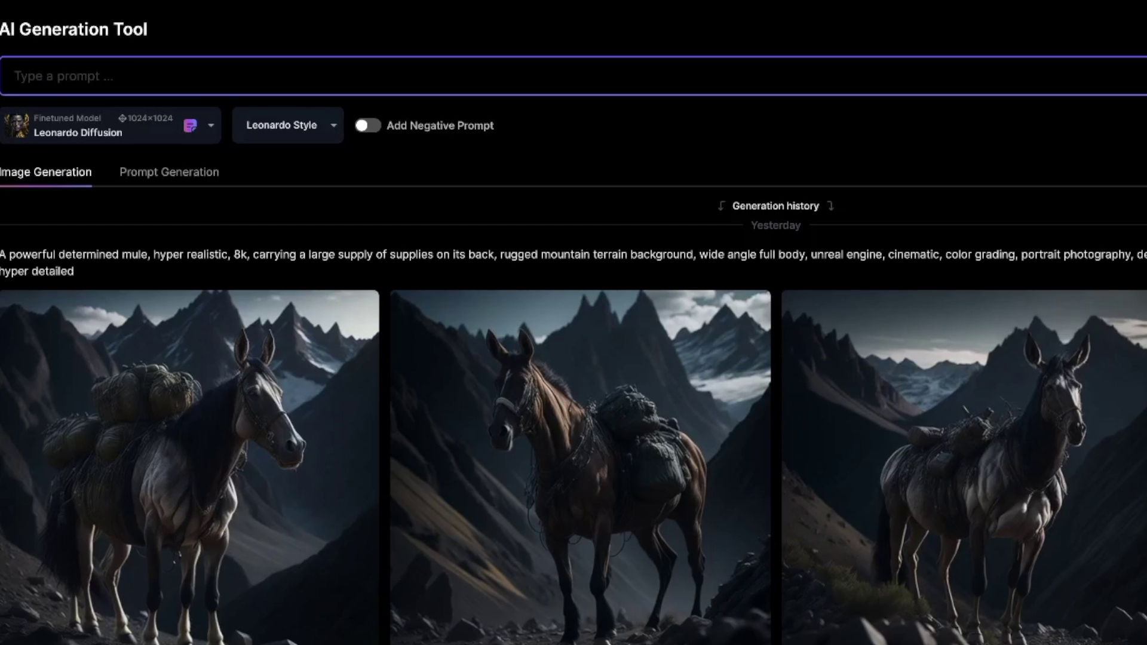
key("ctrl+v")
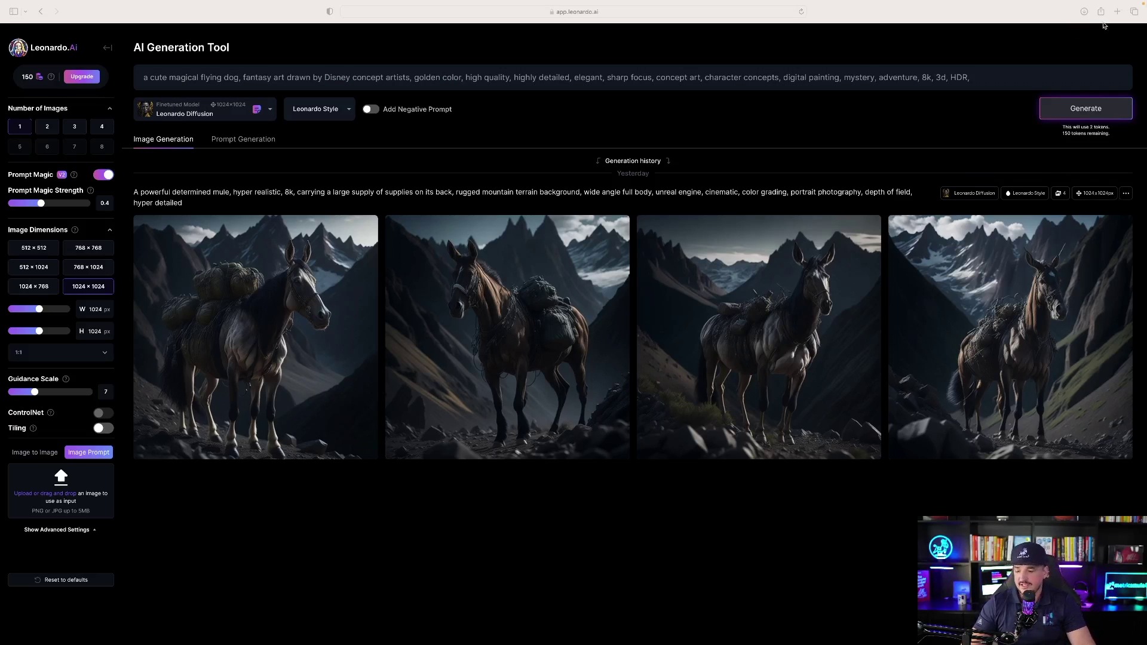
left_click(914, 13)
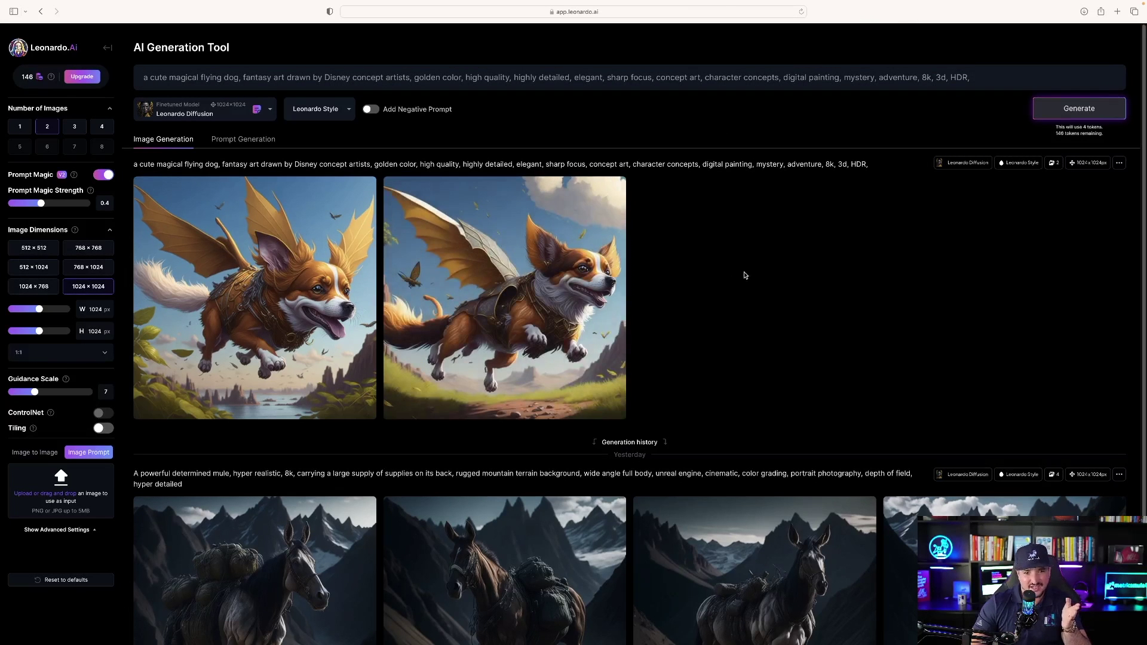
View the first generated flying dog image enlarged and return to the results.
scroll(285, 281, "down", 1)
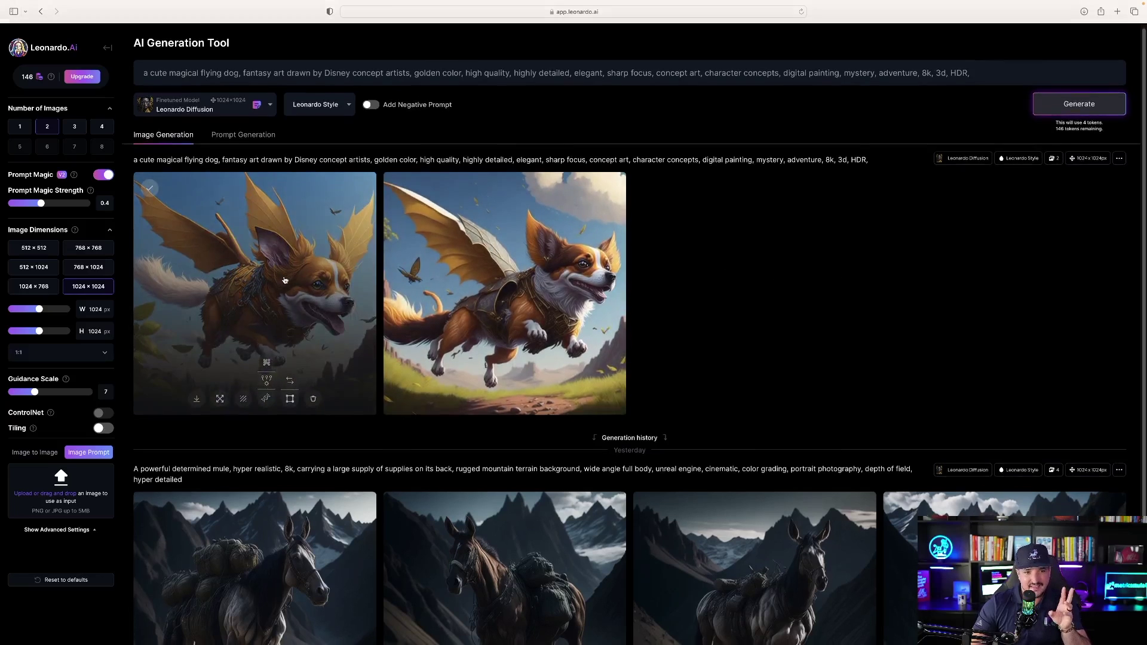
left_click(285, 280)
key("Escape")
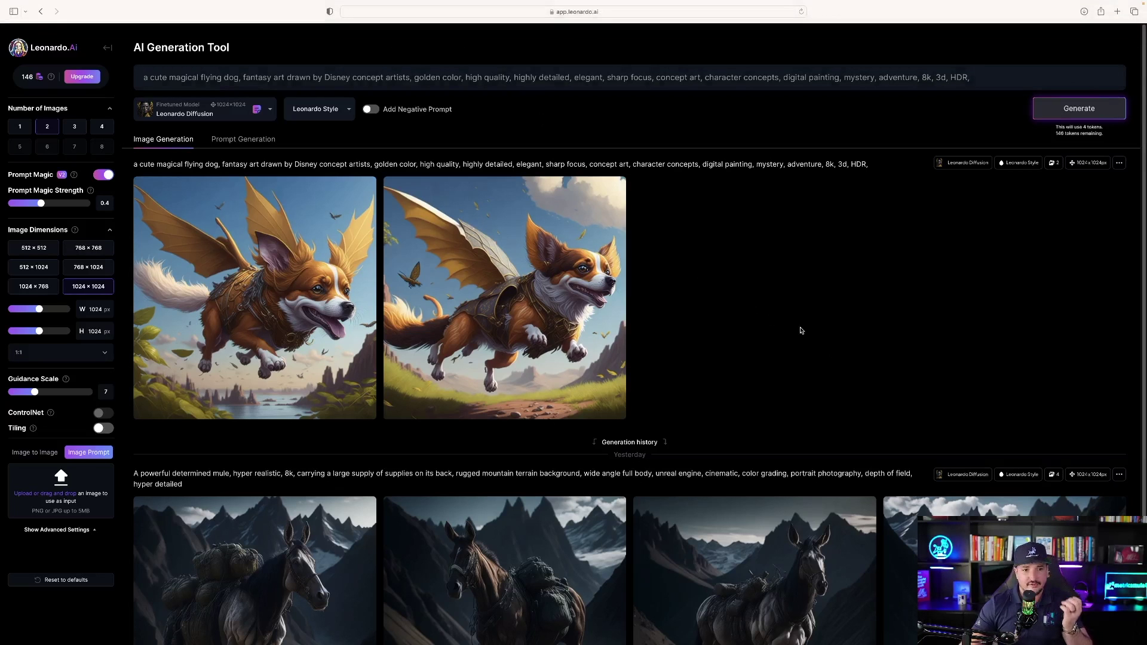
mouse_move(508, 327)
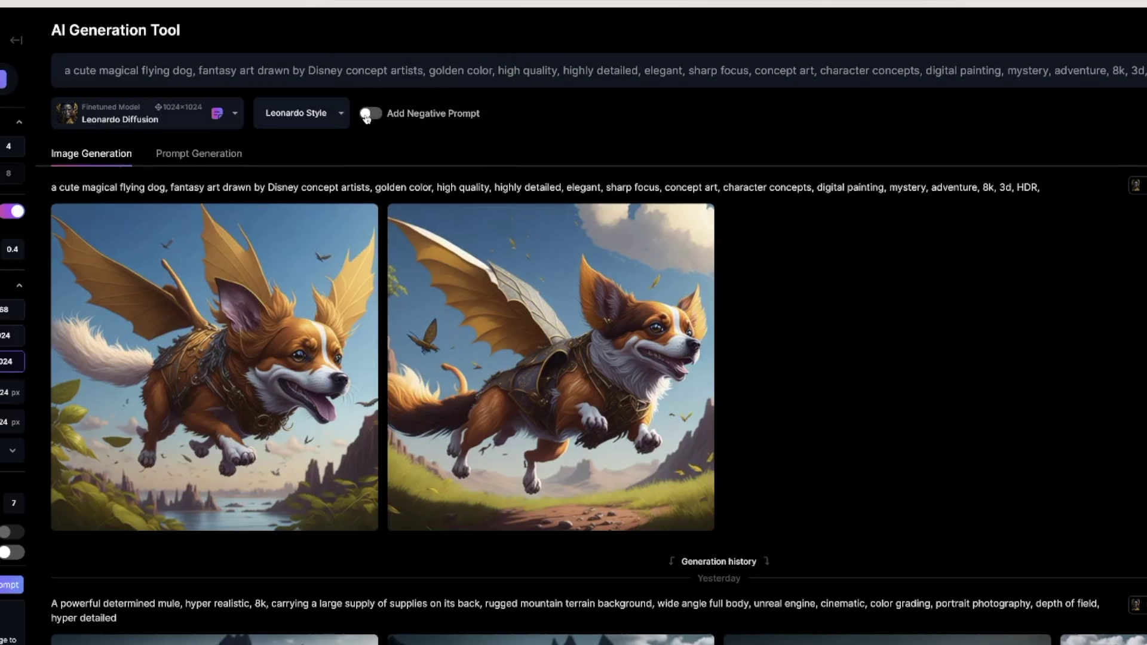
Generate one image with "wings" as the negative prompt and "nighttime background, galaxy and stars" added to the main prompt.
left_click(367, 115)
left_click(231, 118)
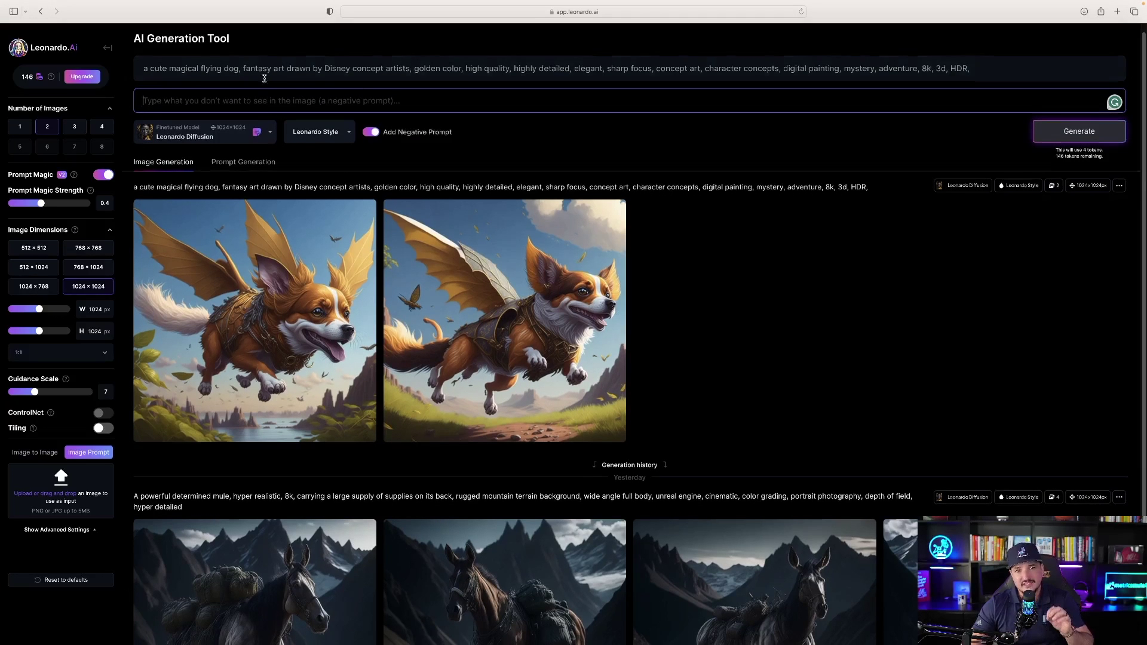
scroll(265, 77, "down", 1)
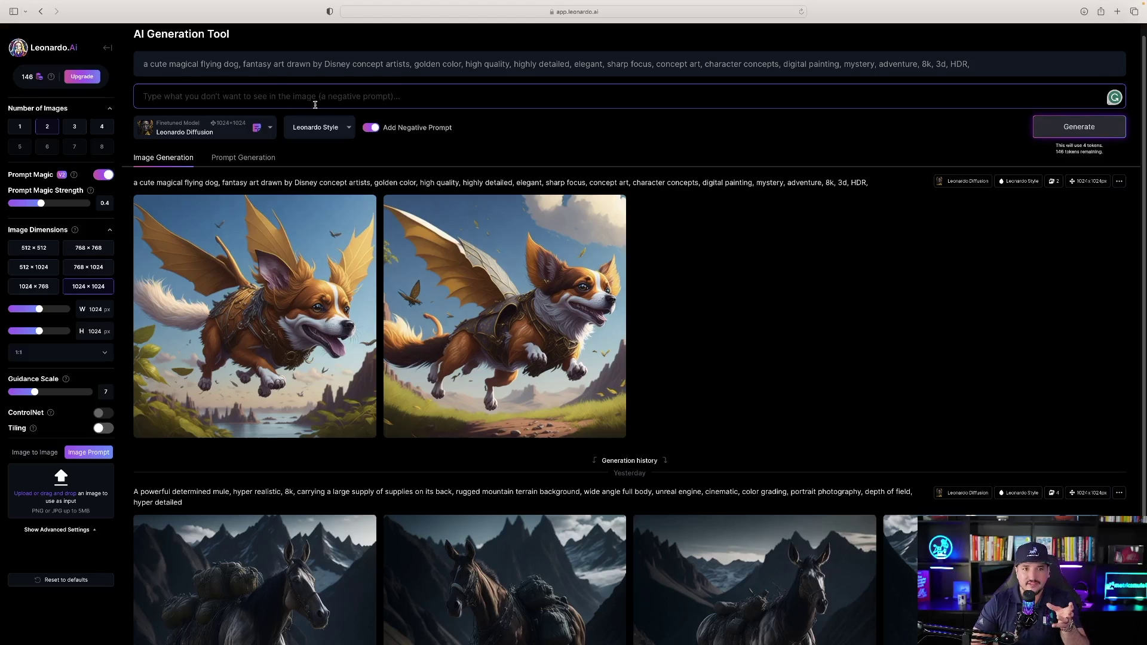
type("wings")
scroll(376, 103, "up", 2)
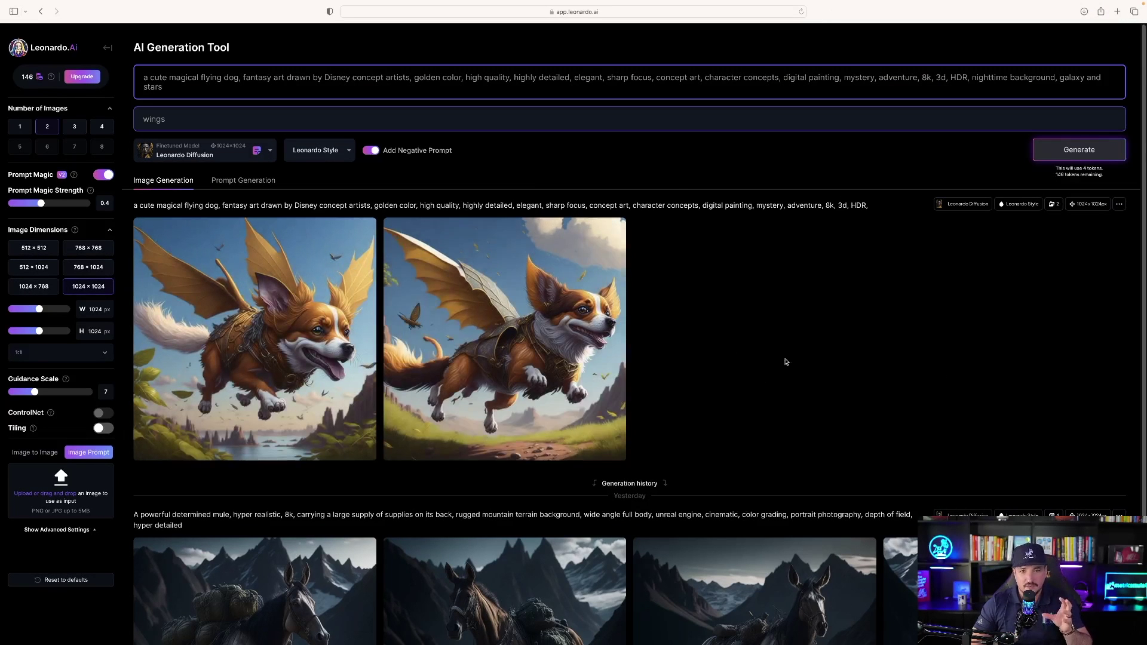
mouse_move(527, 337)
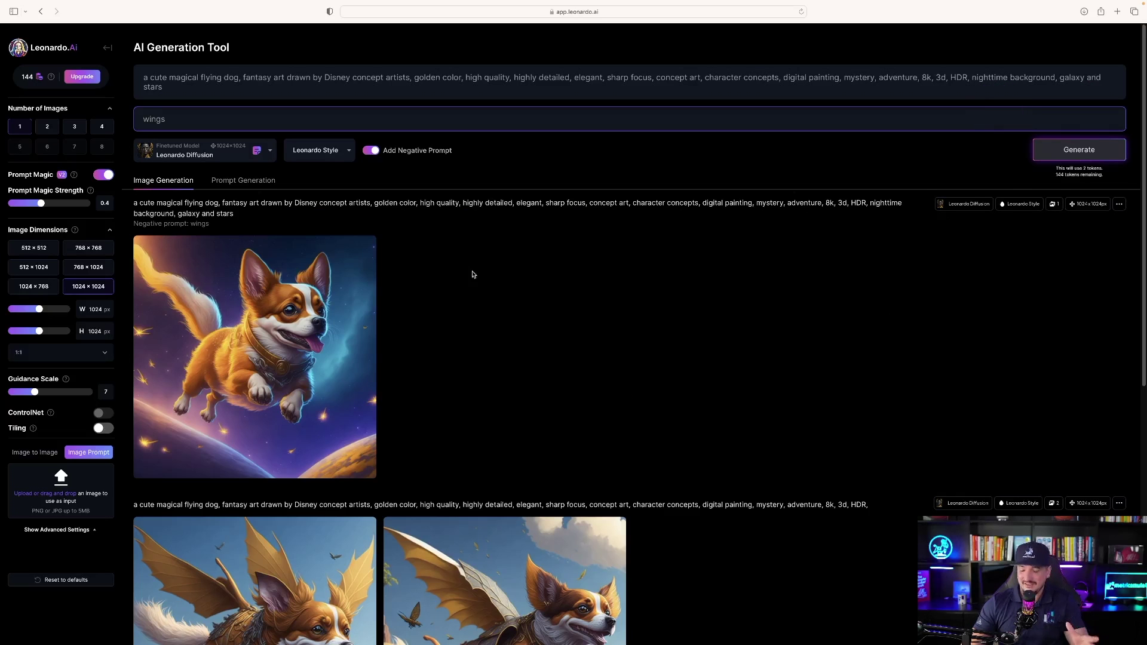
Examine the new nighttime flying dog image and view its upscaled version.
scroll(635, 299, "down", 1)
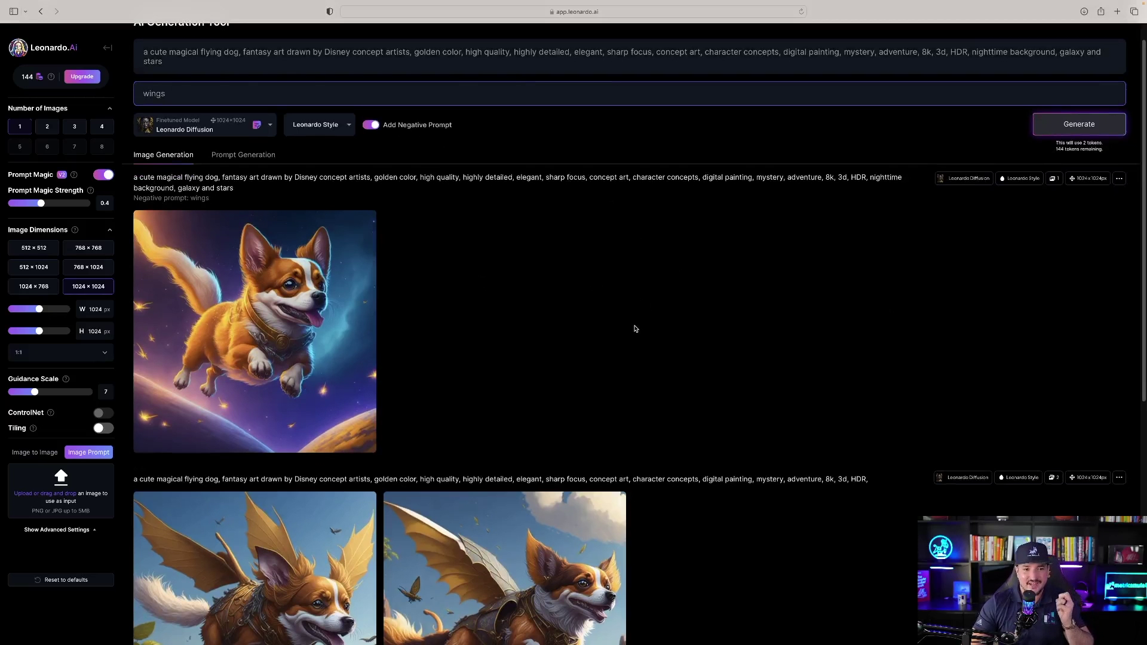
scroll(636, 323, "up", 1)
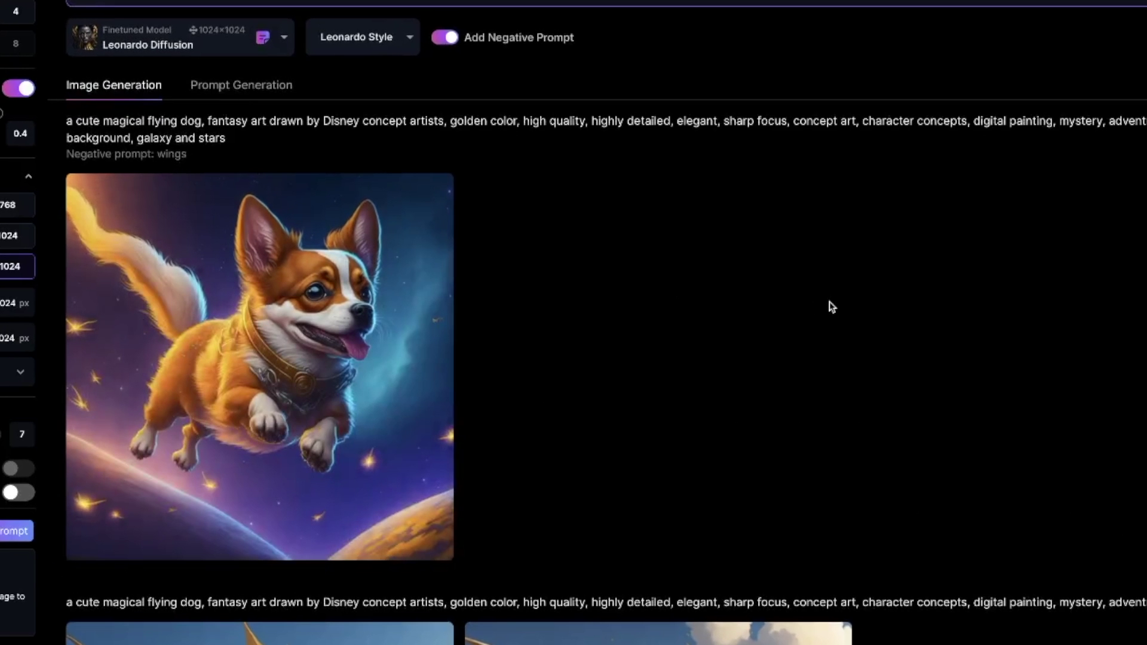
scroll(785, 307, "up", 1)
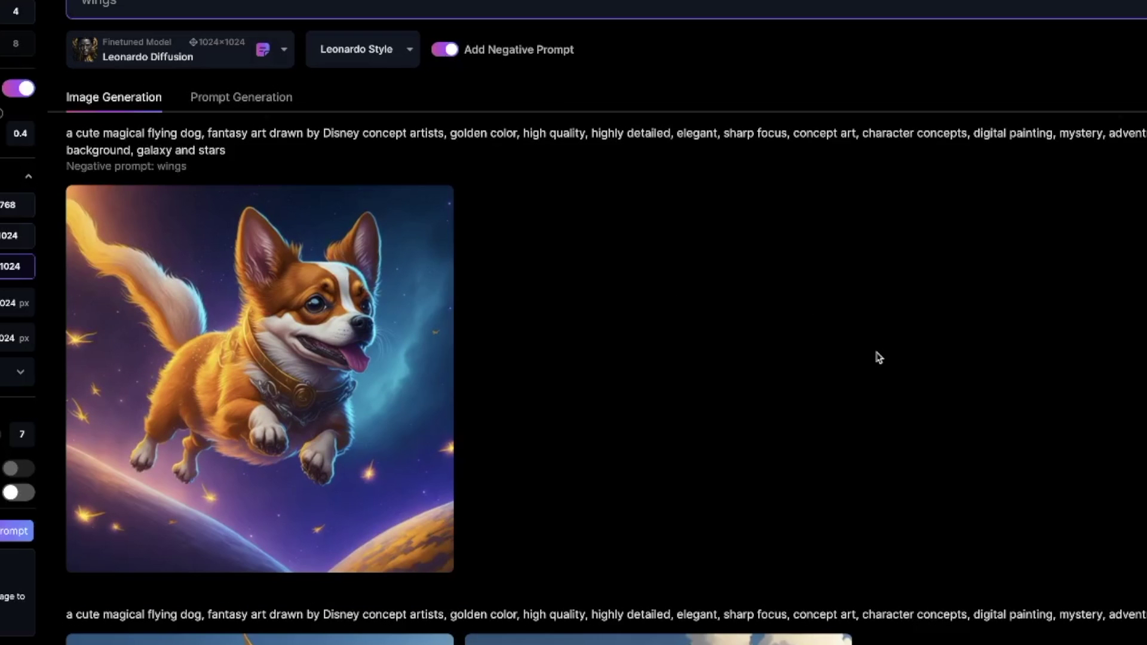
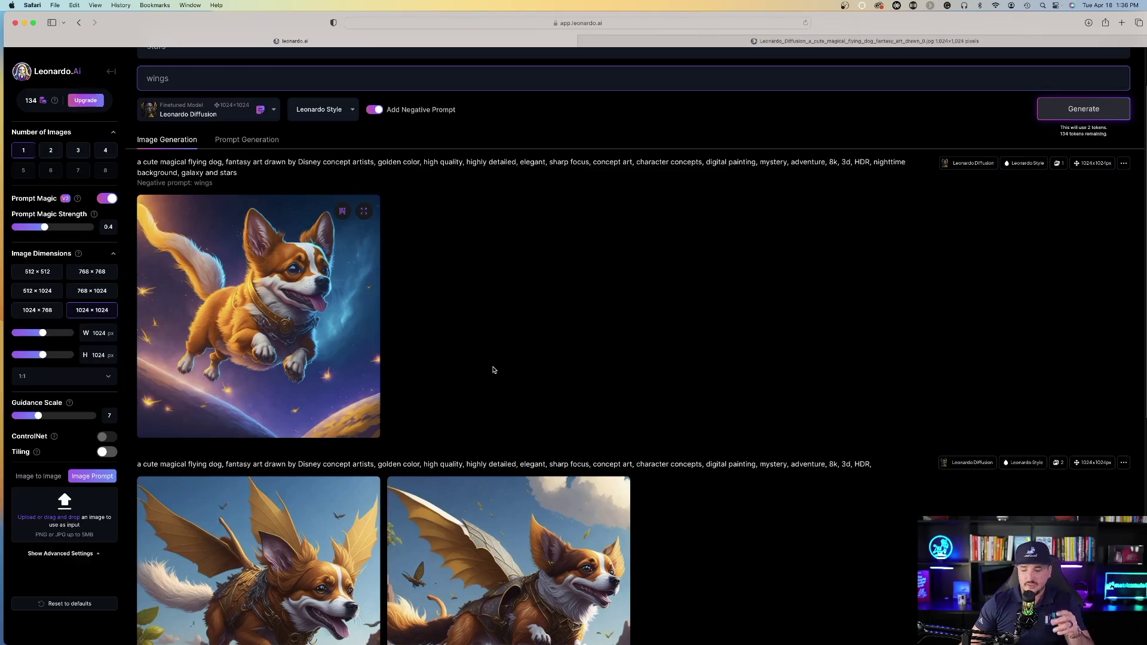
mouse_move(261, 360)
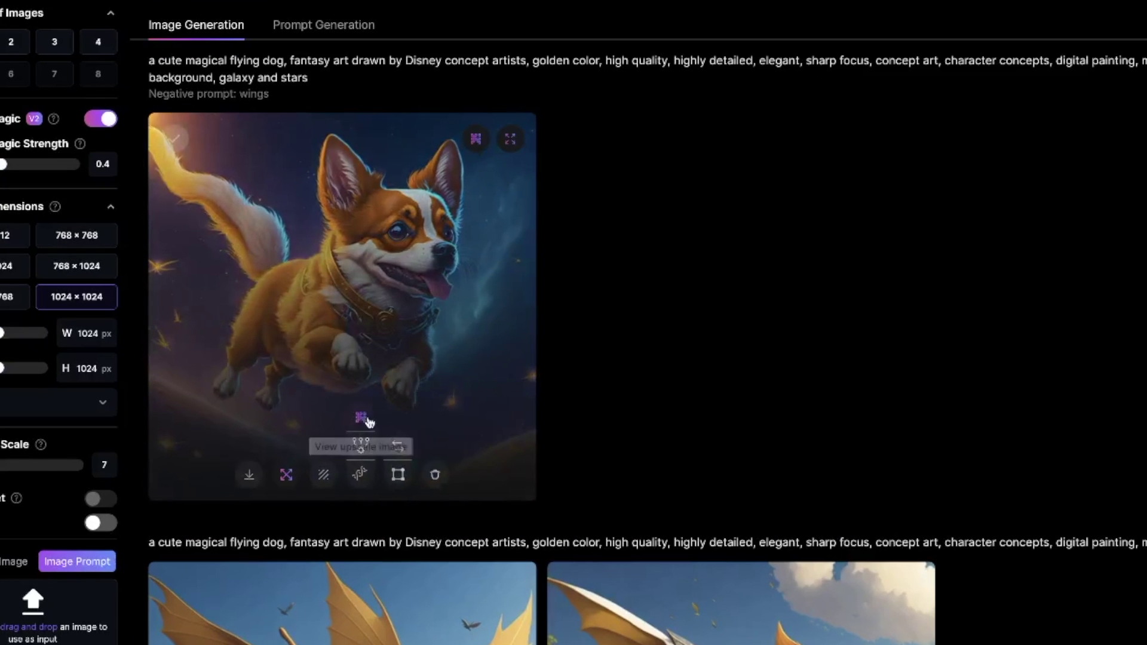
left_click(360, 417)
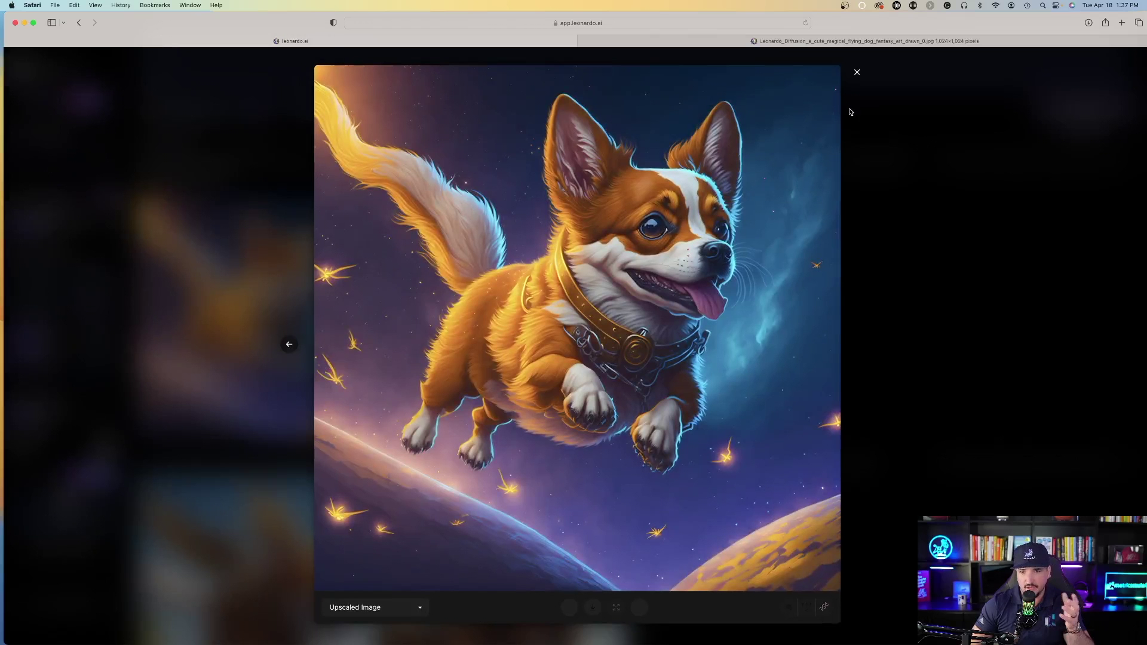
left_click(858, 72)
View the unzoomed version of the nighttime flying dog image.
mouse_move(226, 318)
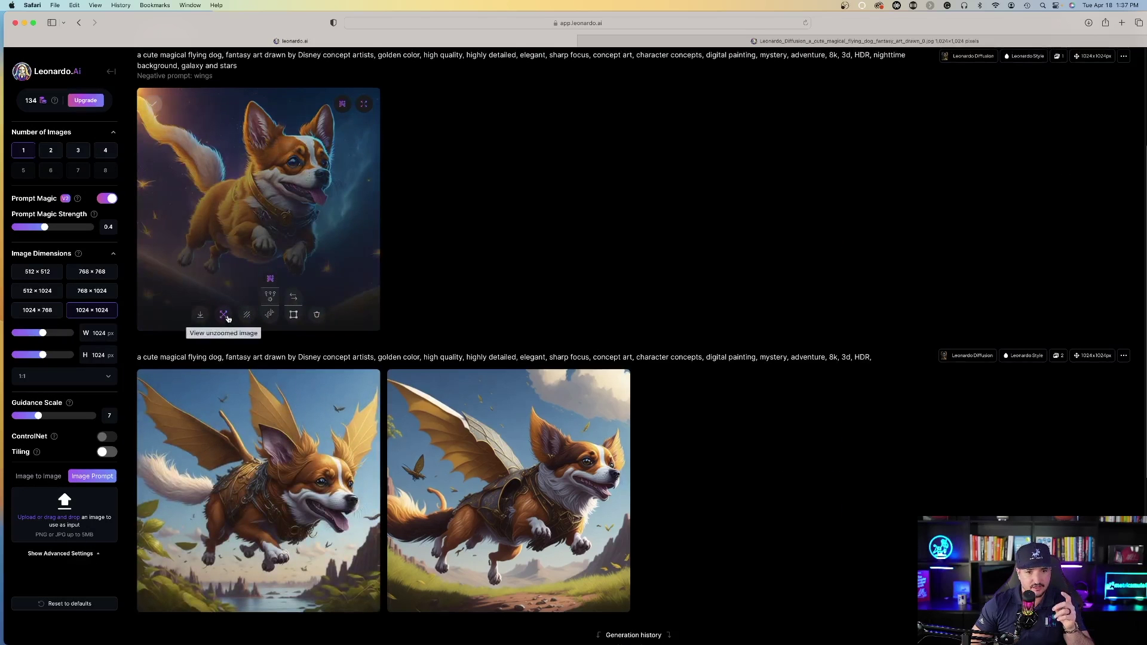
left_click(225, 316)
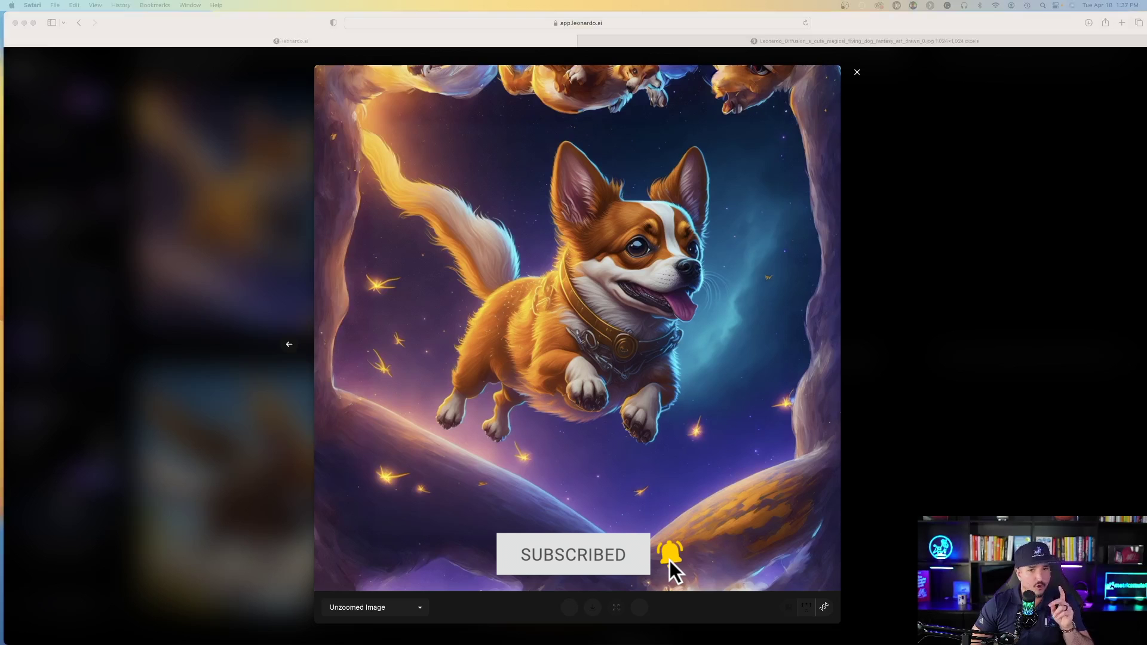
key("super+minus")
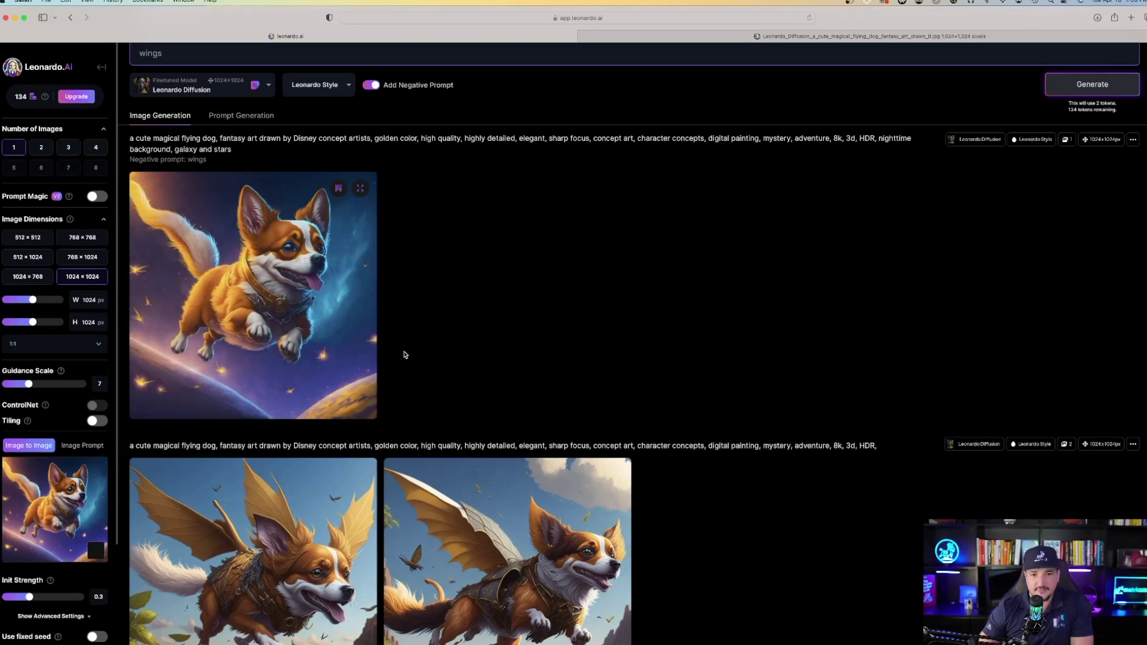
Remove the background from the nighttime flying dog image and view the resulting version.
mouse_move(242, 377)
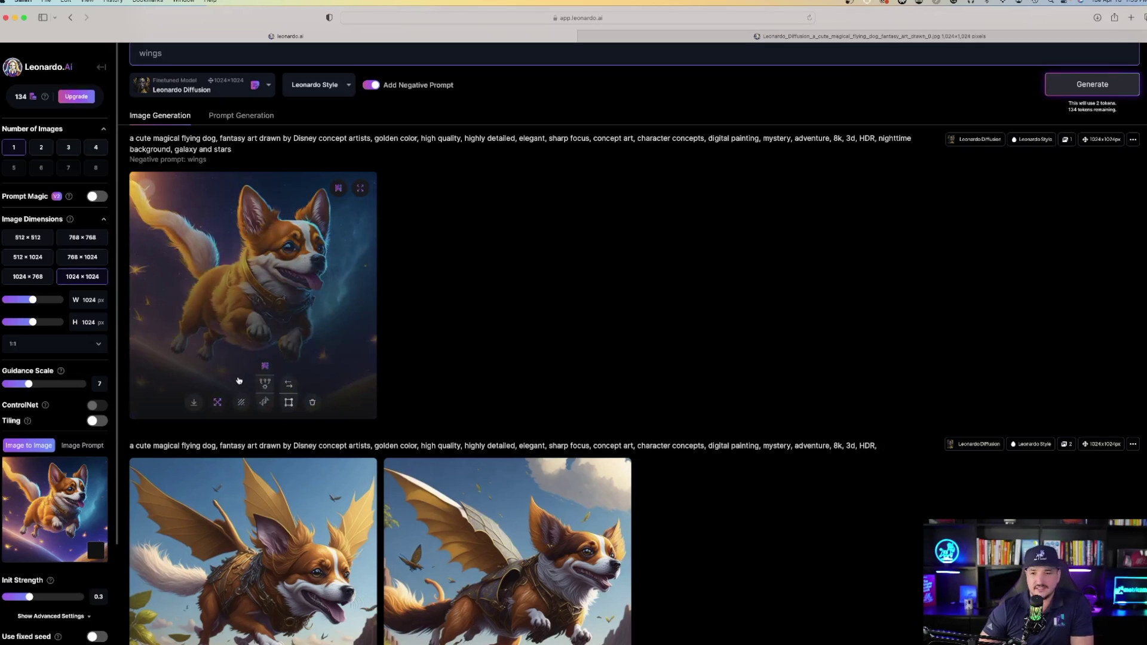
scroll(709, 294, "down", 1)
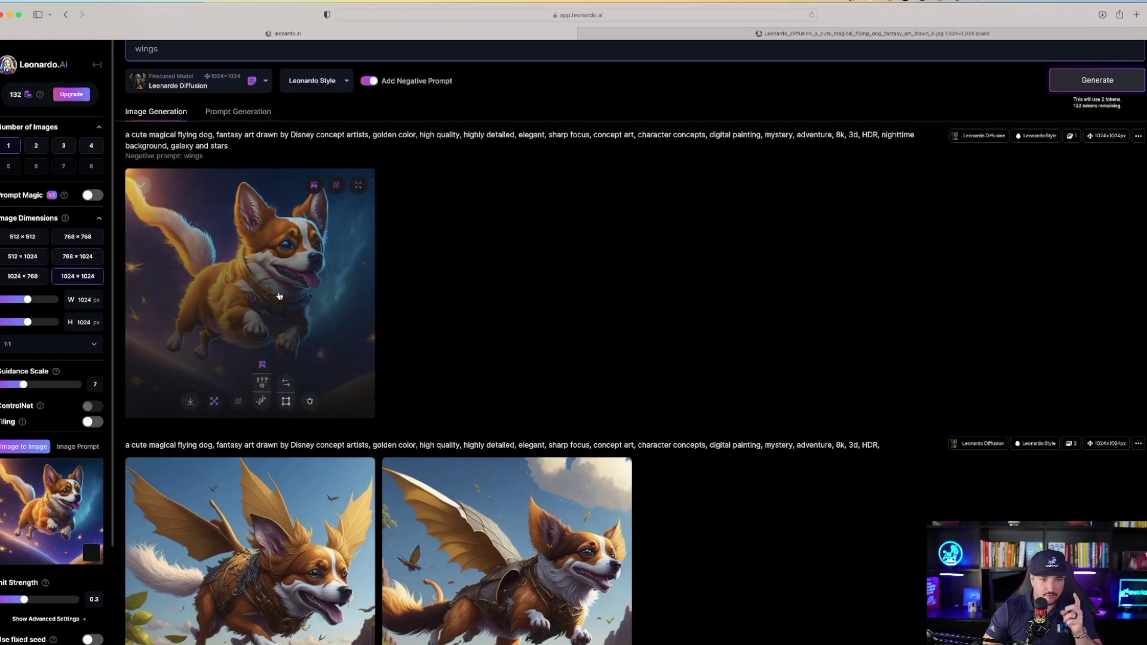
left_click(241, 403)
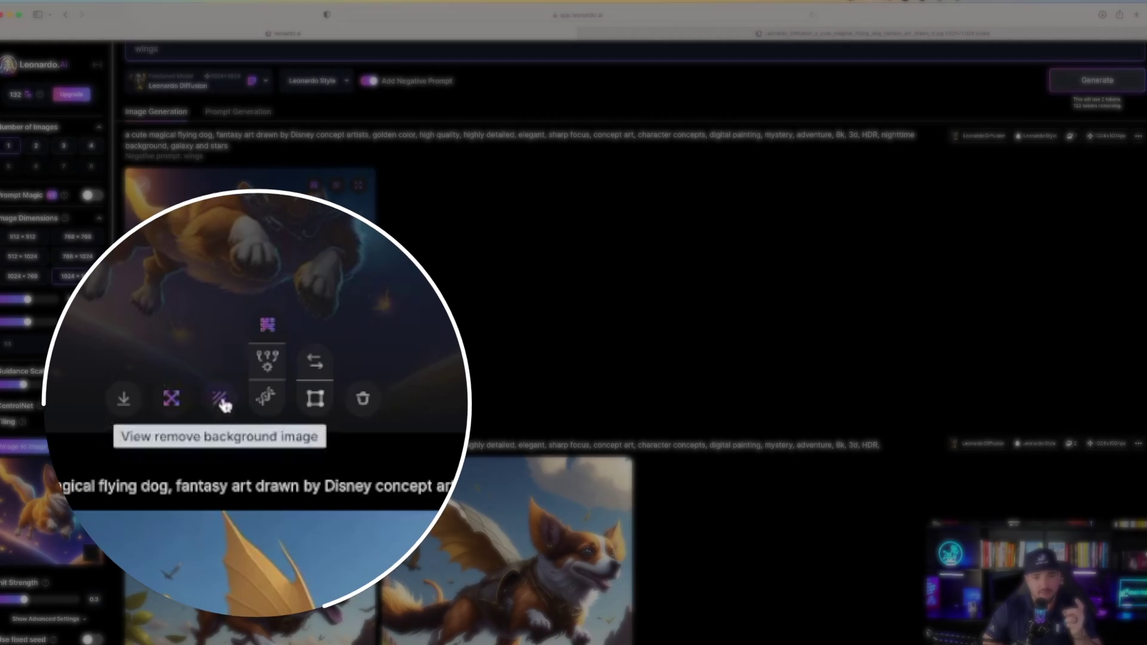
left_click(241, 404)
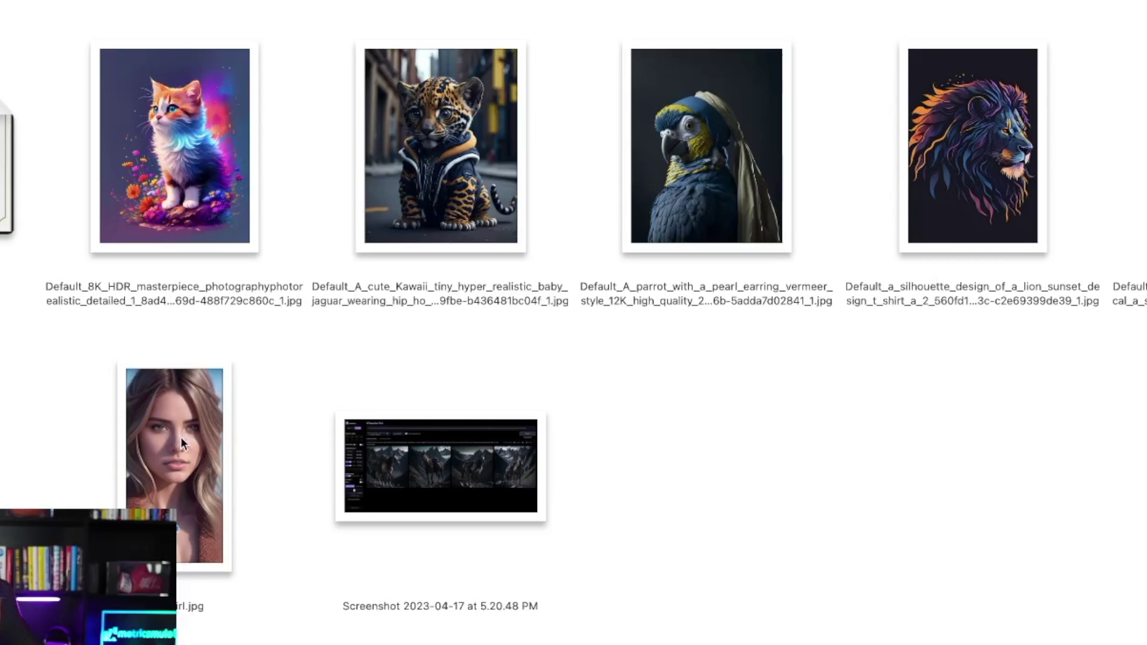
Add the photo of the long-haired blonde woman as the Image to Image input.
left_click_drag(199, 446, 179, 419)
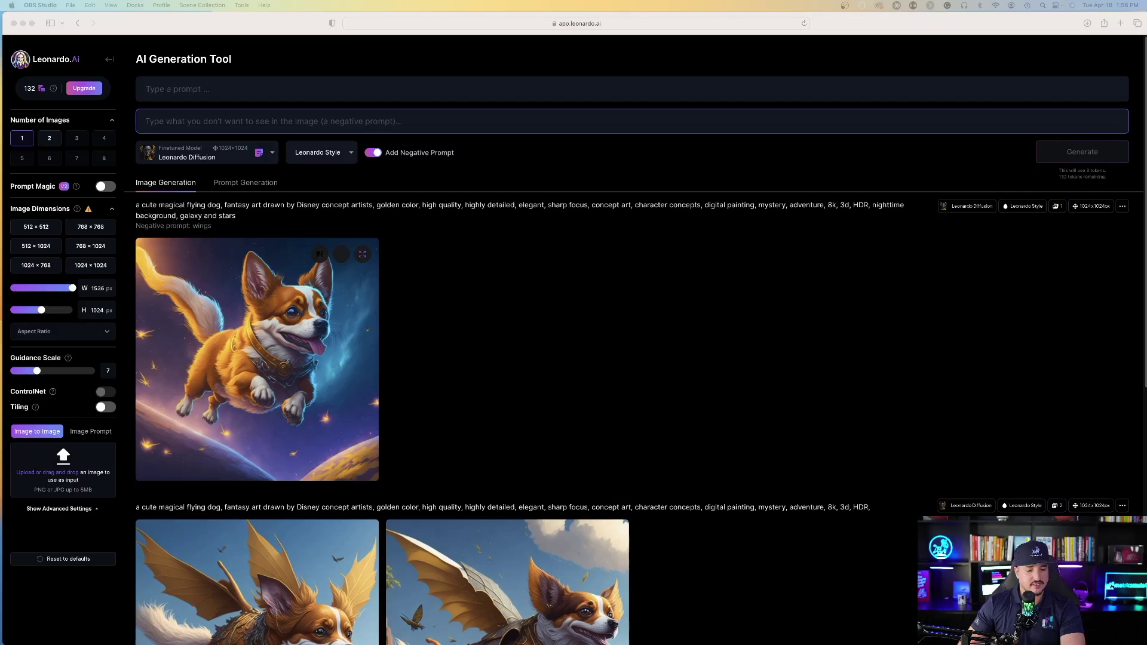
left_click_drag(1070, 302, 70, 471)
scroll(28, 433, "down", 3)
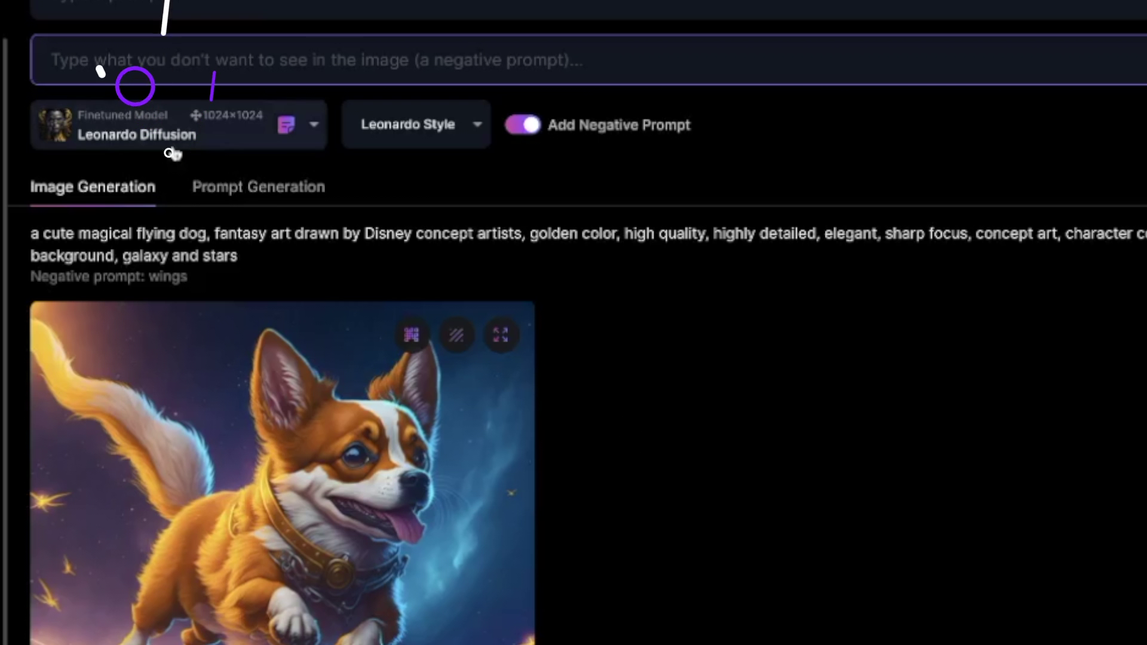
Open the custom model selection and browse the community models.
left_click(186, 140)
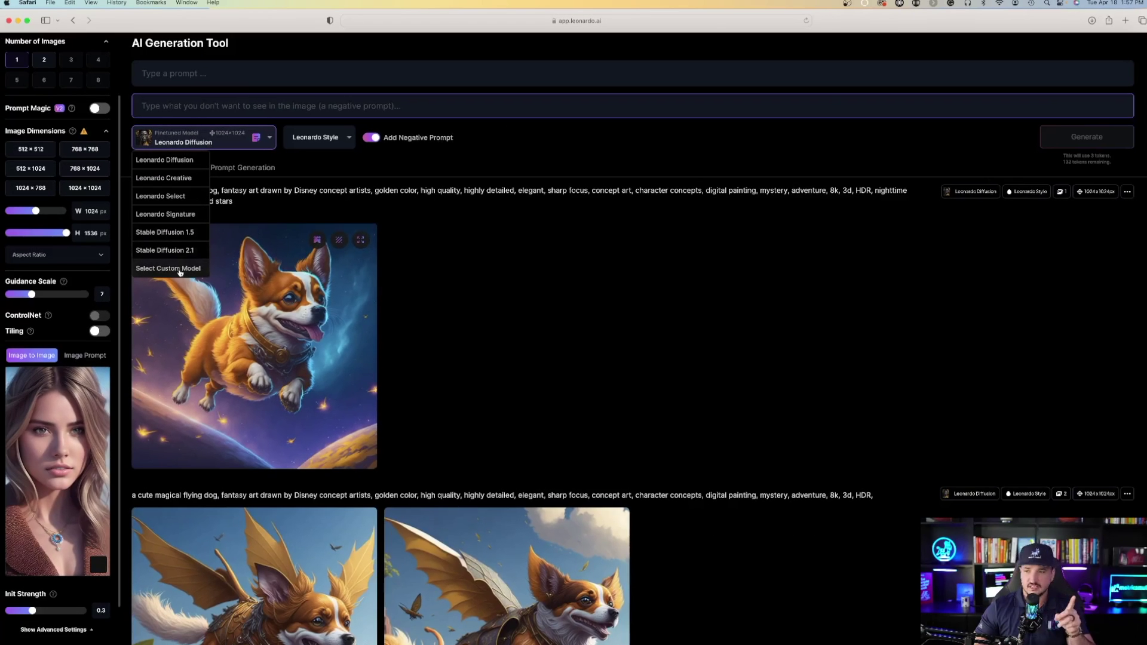
left_click(180, 270)
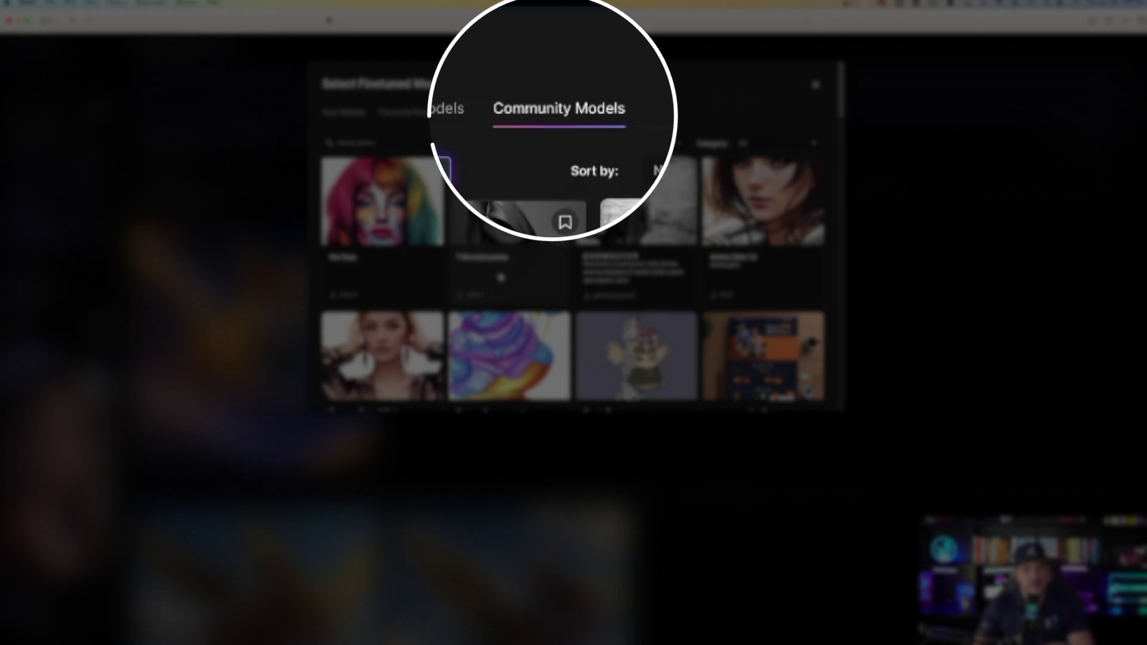
left_click(548, 113)
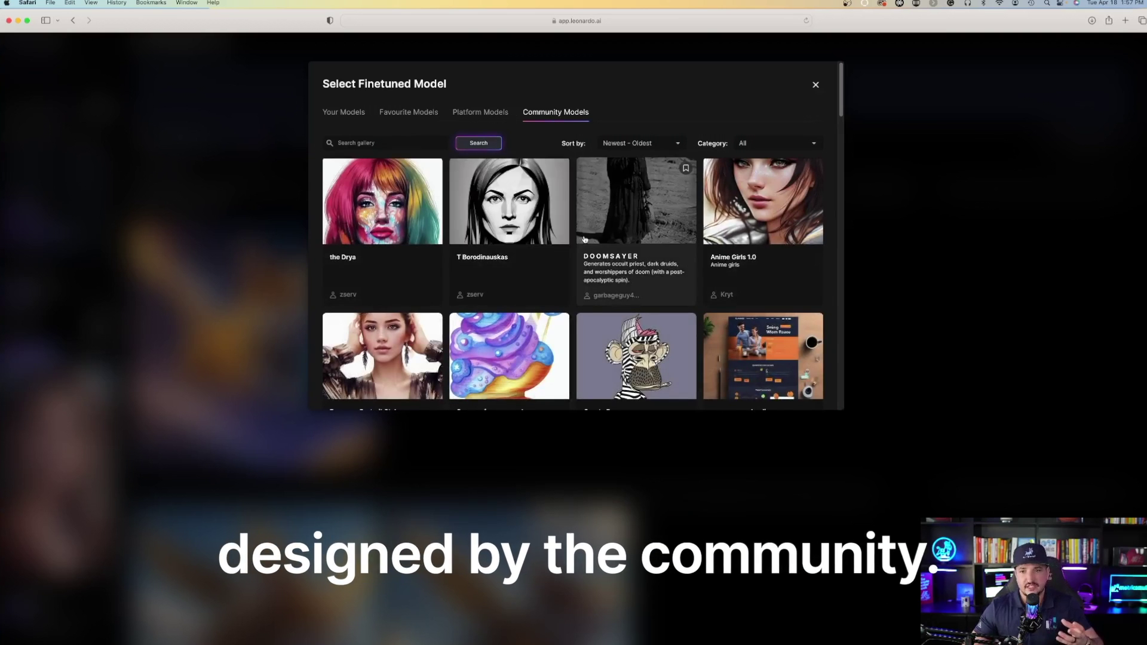
scroll(584, 239, "down", 10)
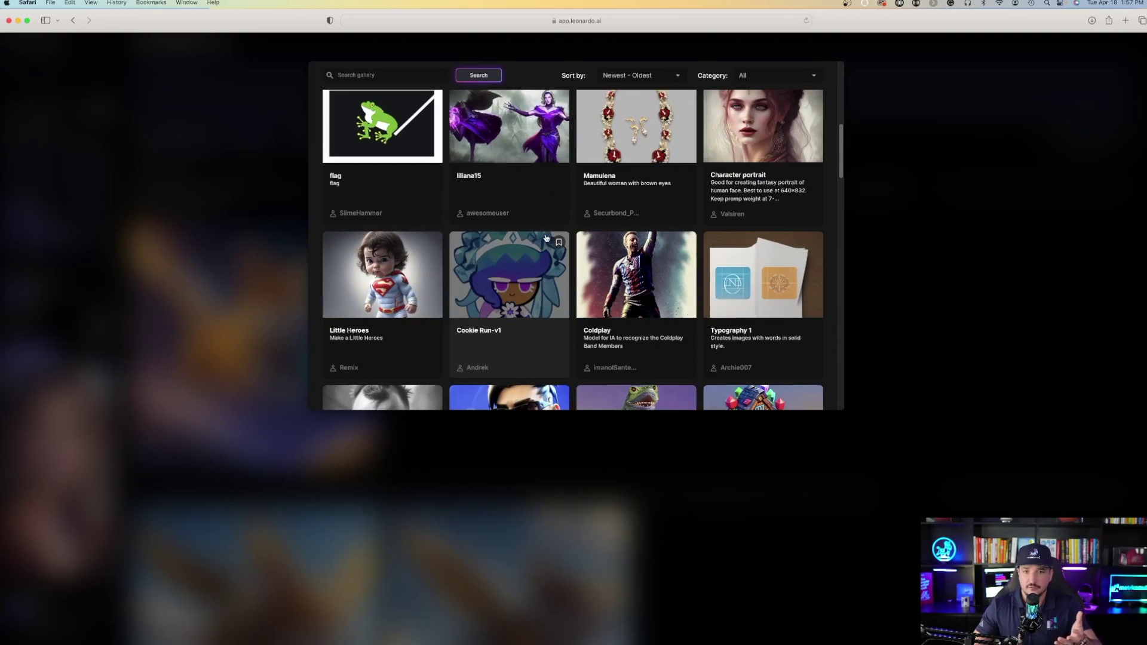
scroll(526, 227, "up", 10)
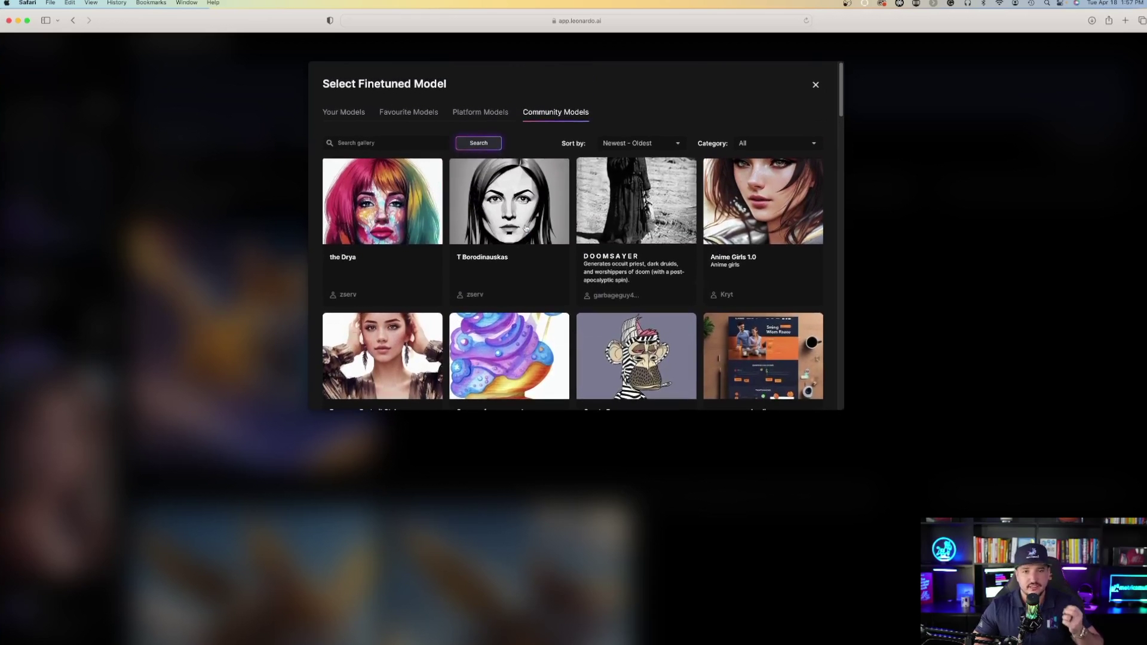
scroll(558, 260, "down", 6)
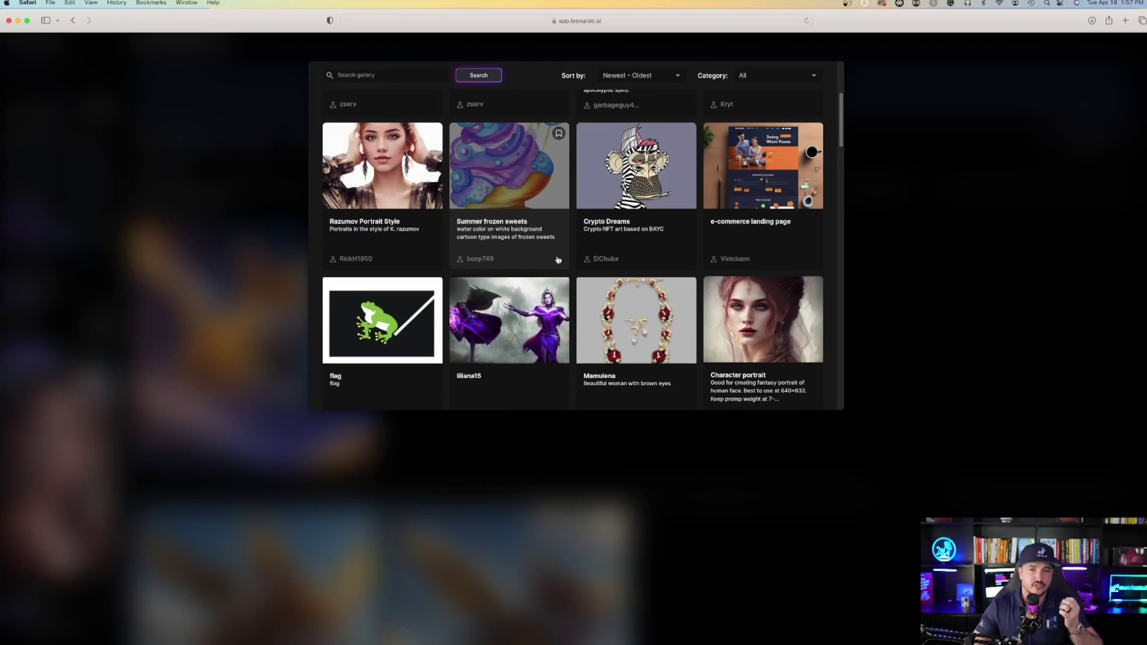
scroll(563, 269, "up", 5)
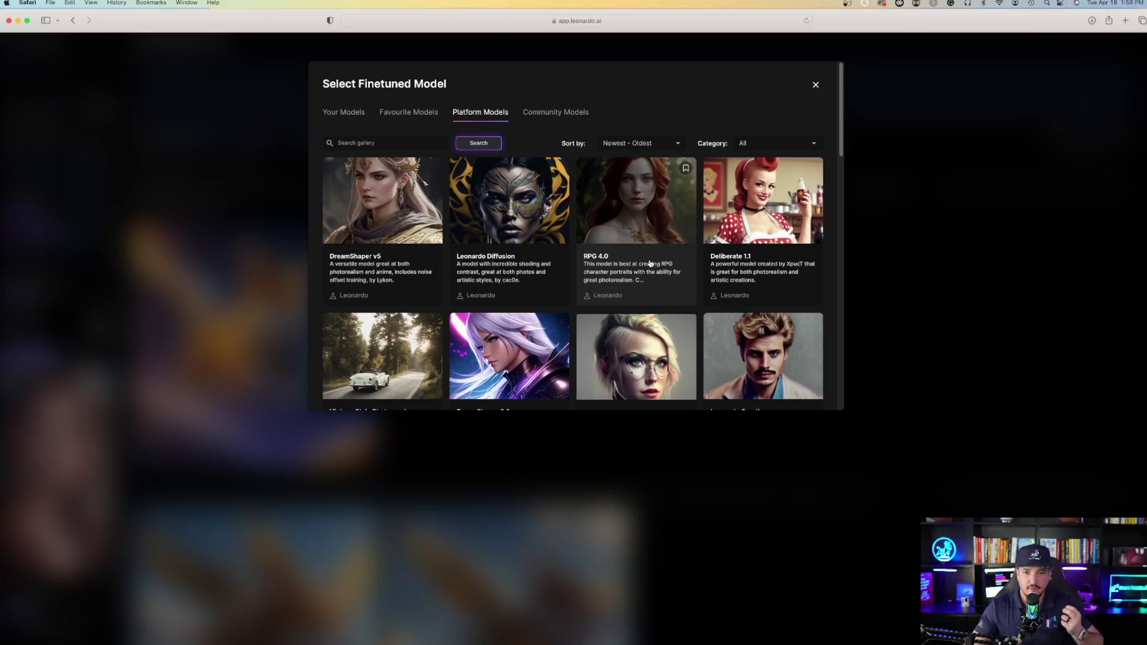
Choose the RPG 4.0 platform model, generate "a woman with brunette hair", and view the resulting portrait enlarged.
left_click(633, 256)
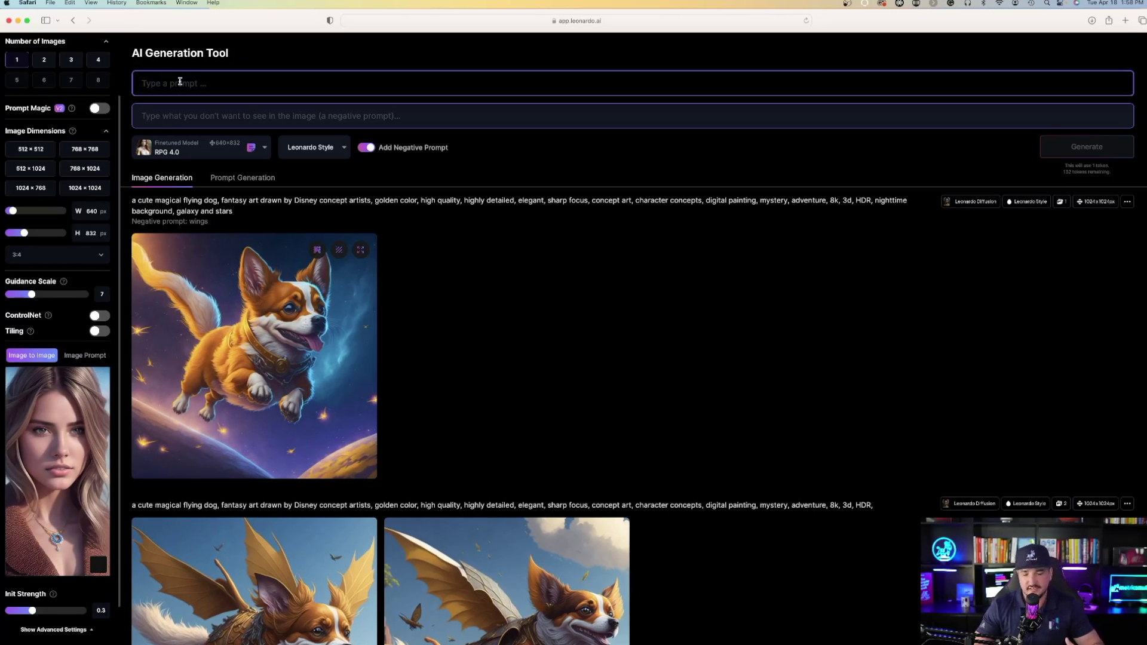
type("a woman with brunette hair")
left_click(1070, 151)
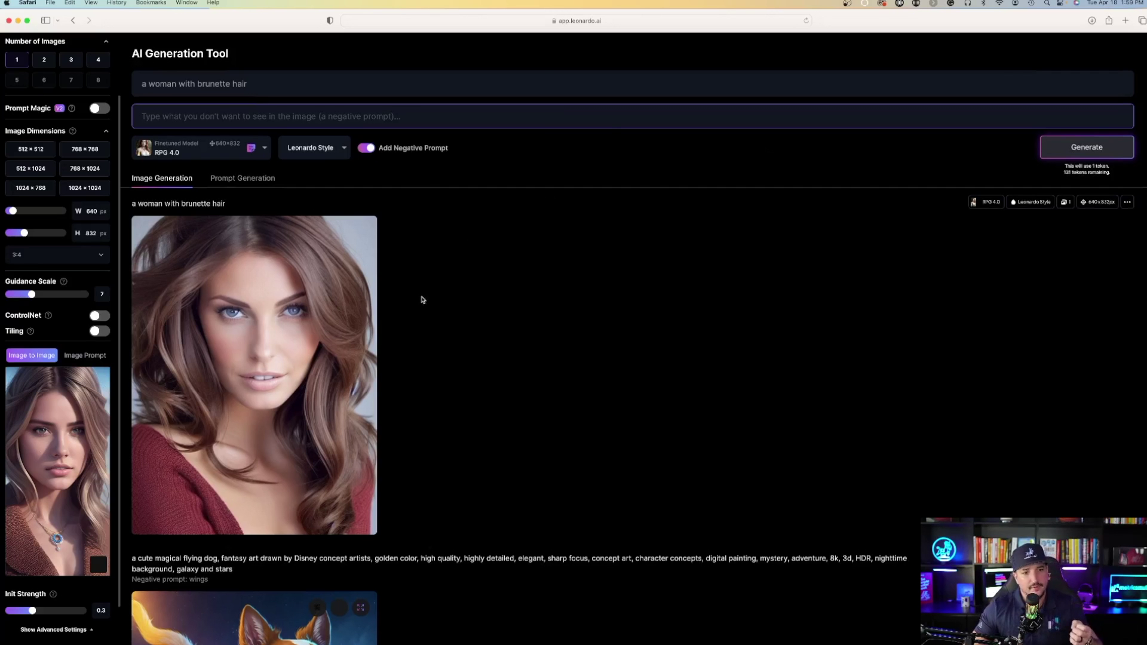
left_click(264, 341)
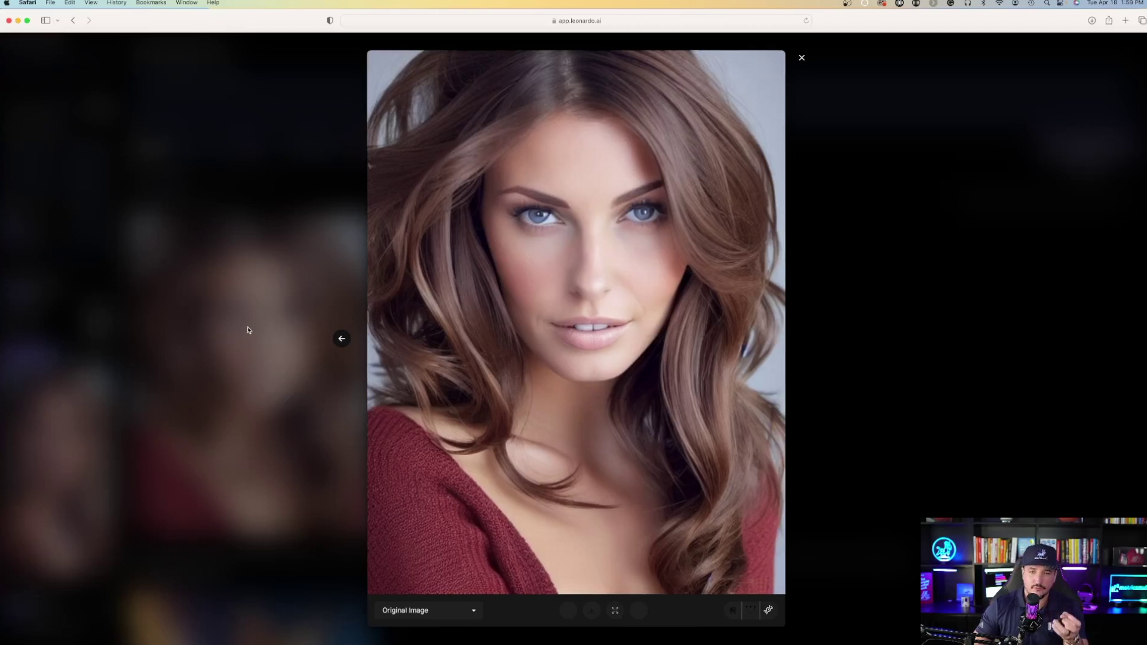
left_click(802, 57)
Generate portraits from the prompts "a woman with blonde hair" and "a young Italian woman with dark hair".
scroll(404, 291, "up", 3)
double_click(219, 78)
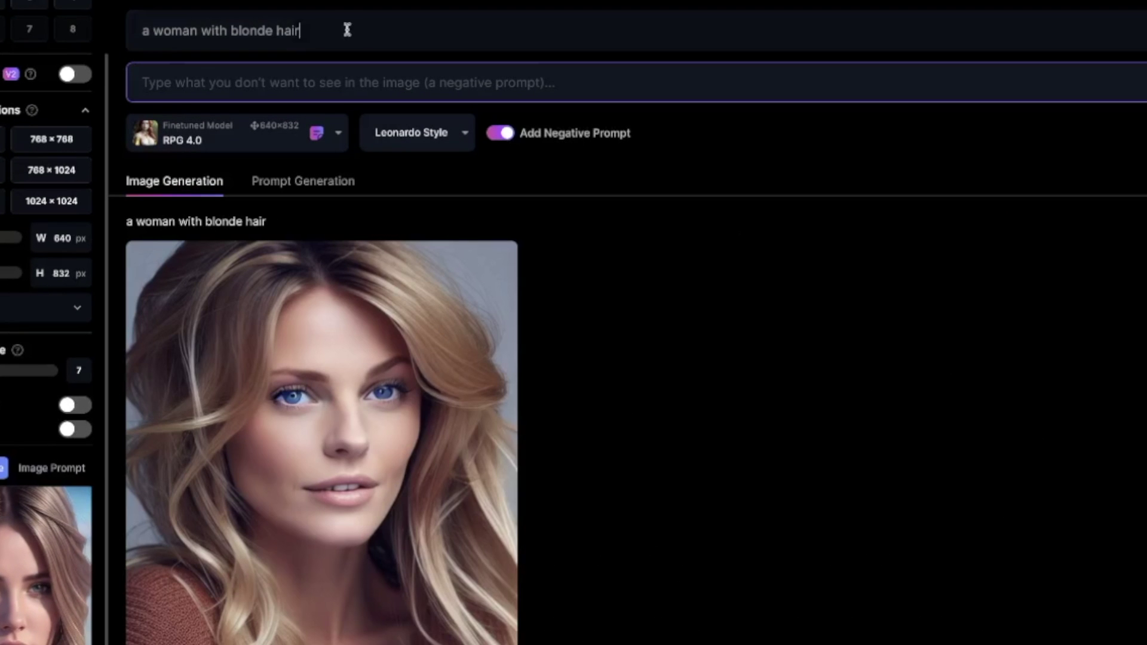
triple_click(347, 30)
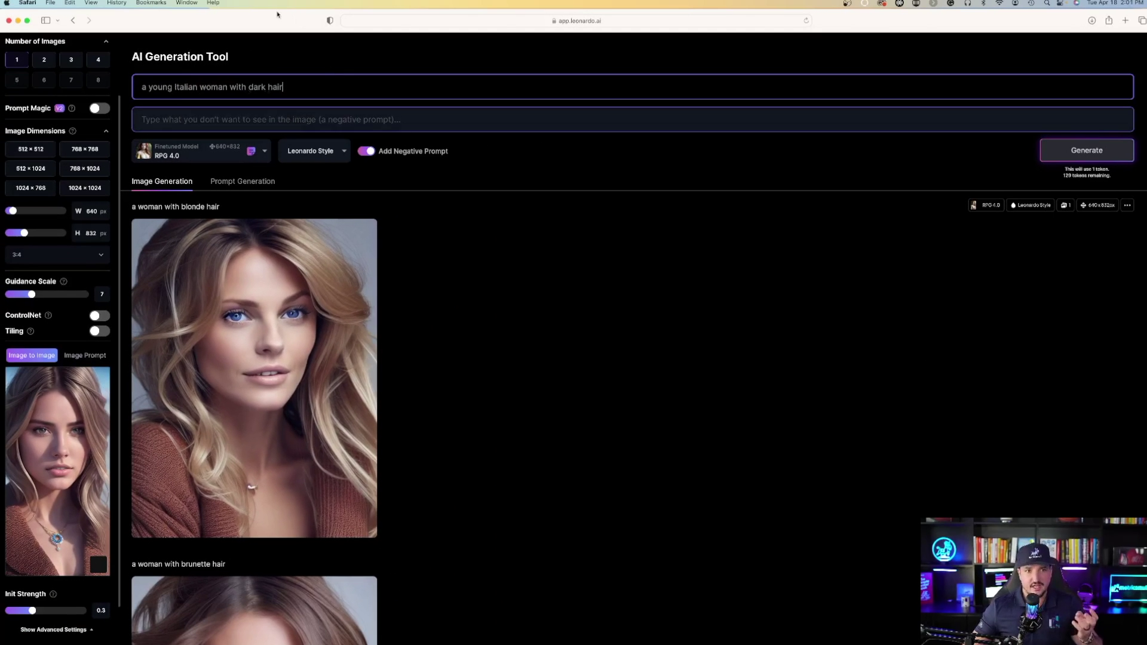
left_click(1088, 150)
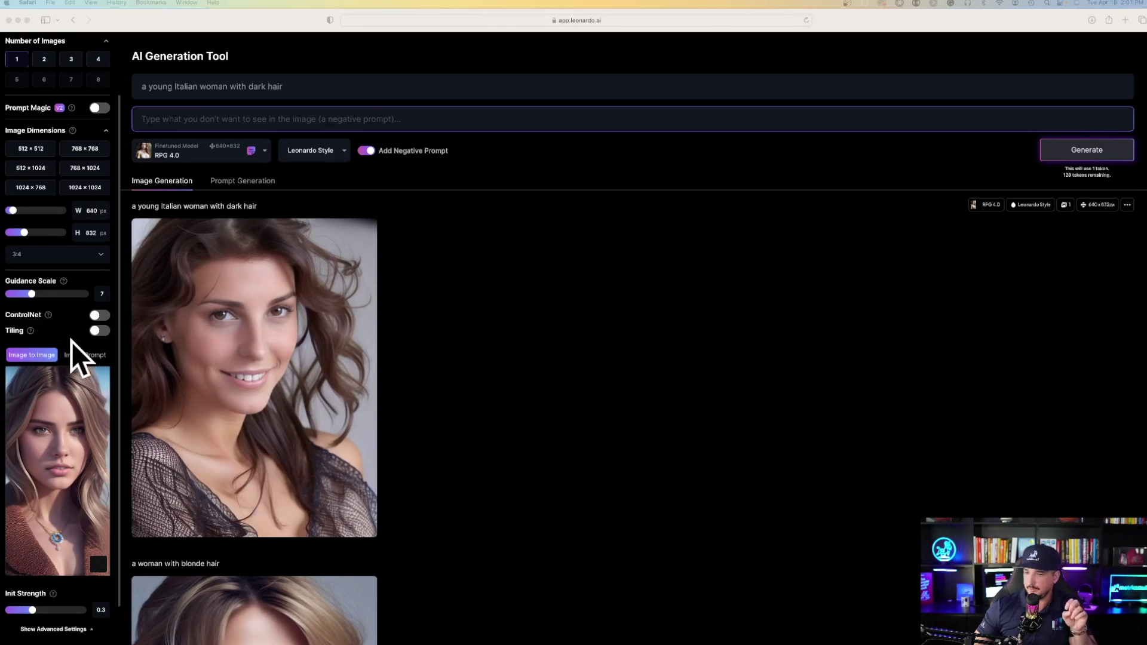
Replace the woman's reference photo with the sneaker image and set the model to Leonardo Diffusion.
left_click(98, 564)
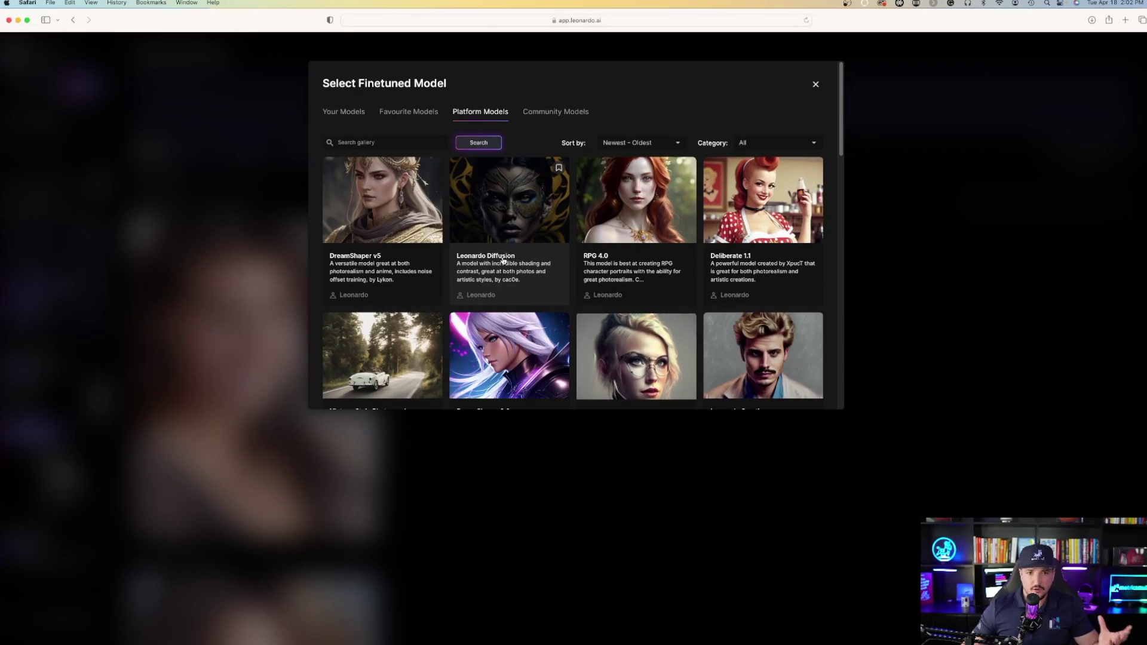
left_click(503, 261)
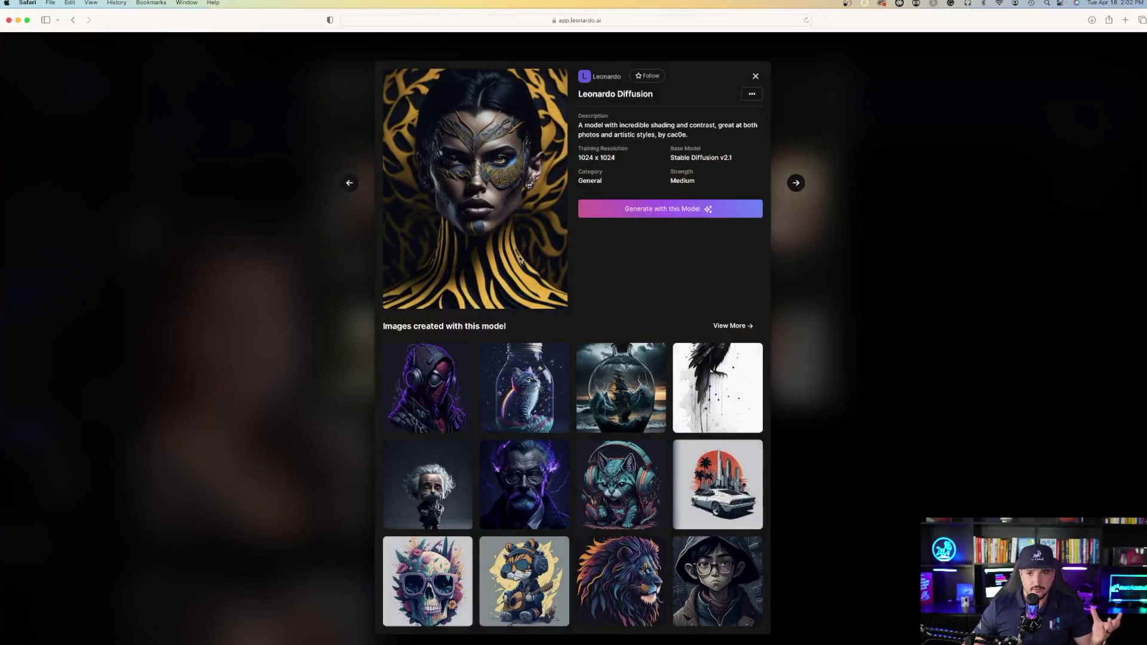
left_click(661, 217)
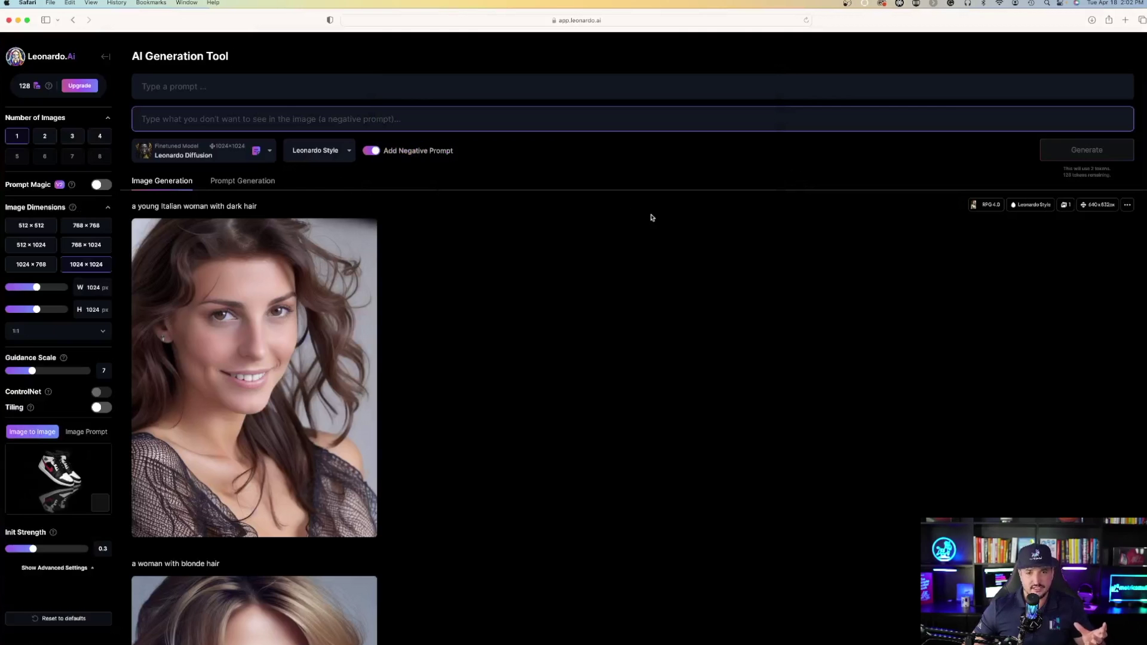
Generate an image from the prompt "white and blue air jordan shoes".
left_click(172, 87)
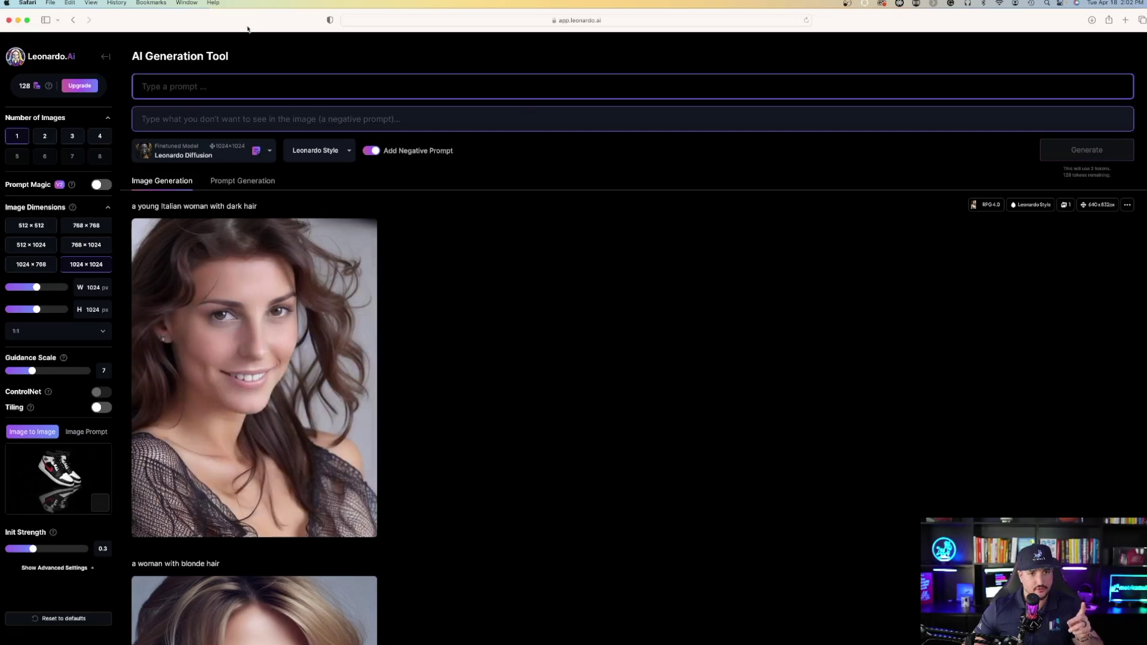
type("white and blue air jordan shoes")
left_click(1075, 157)
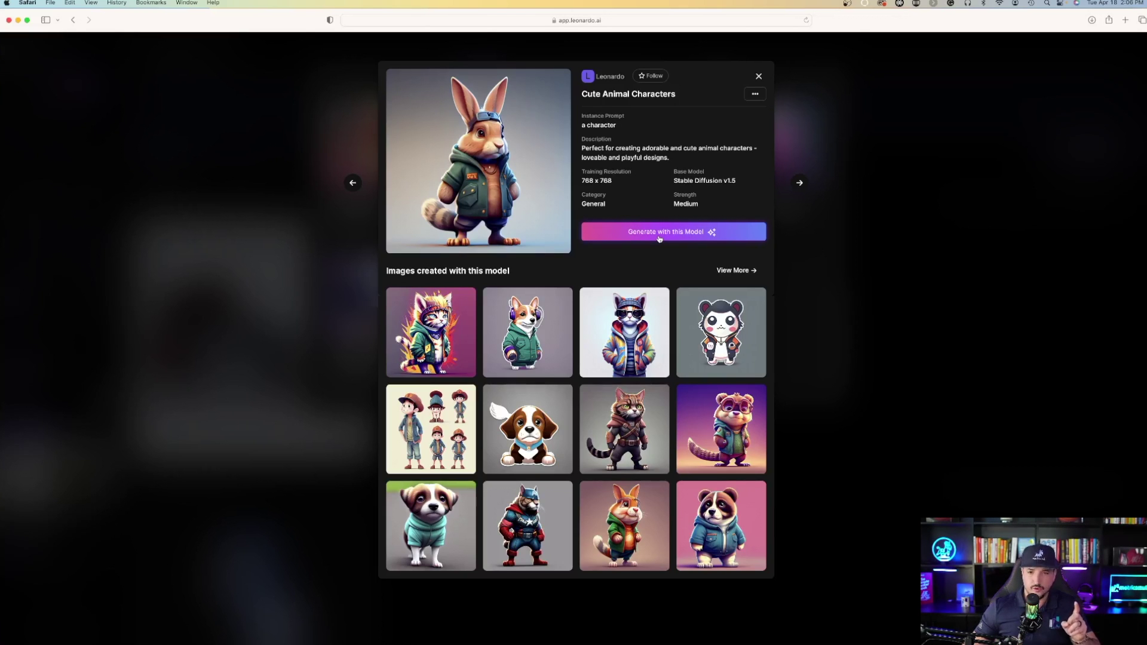
Select the Cute Animal Characters model for generation and clear the existing mule prompt.
left_click(659, 233)
triple_click(186, 84)
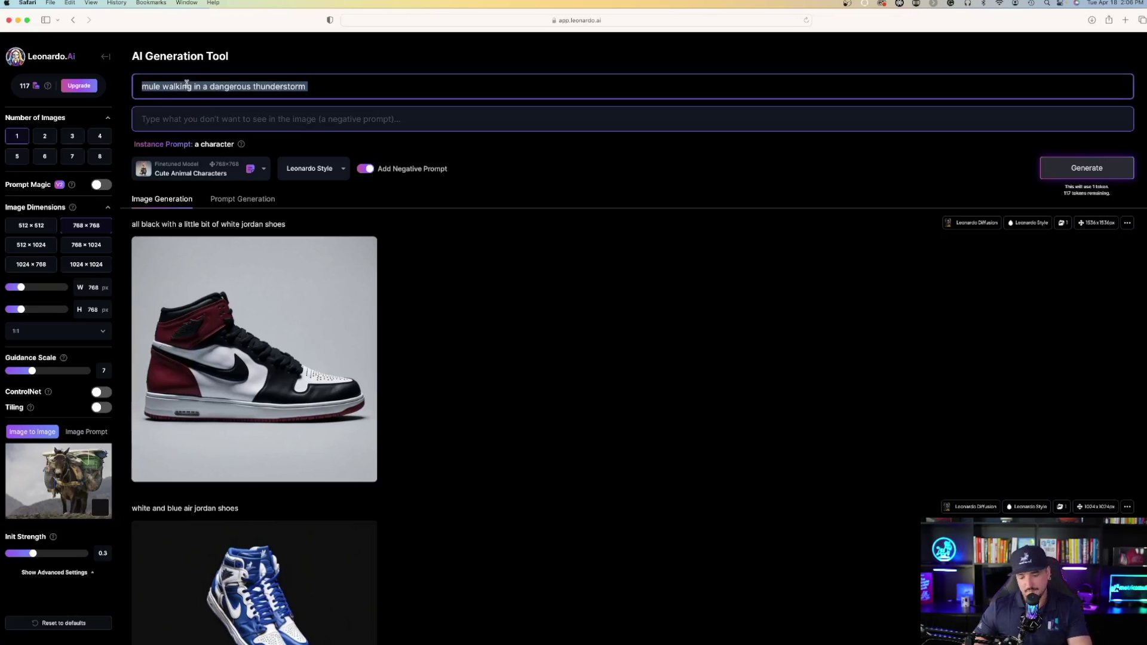
key("BackSpace")
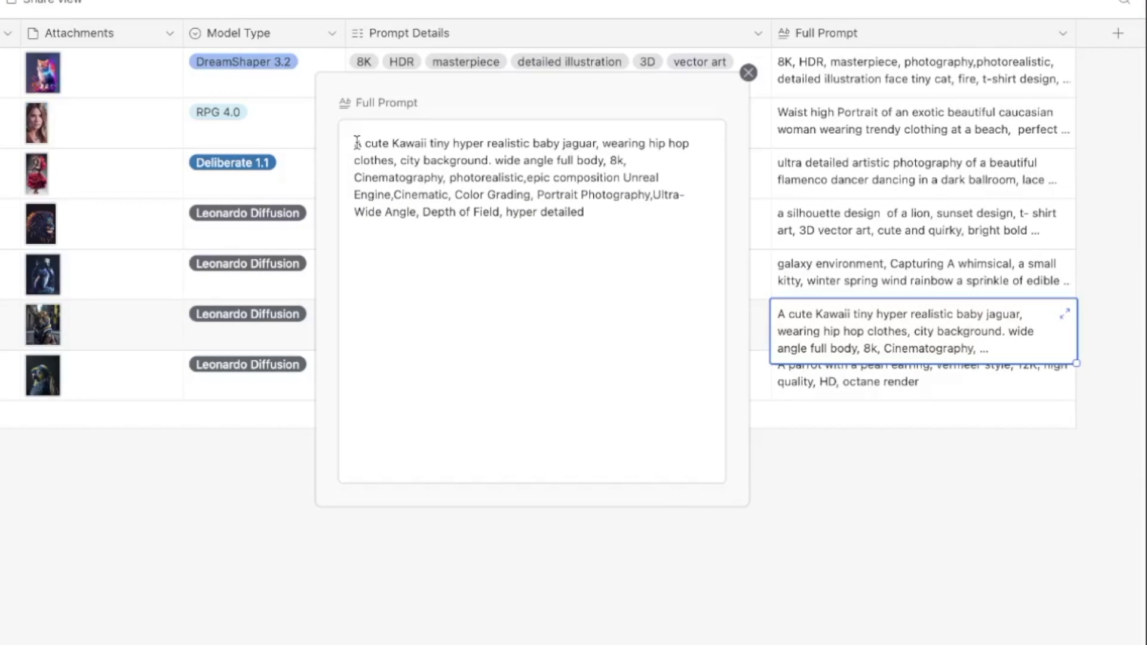
Copy the full cute Kawaii baby jaguar prompt from the prompt table and paste it as the generation prompt.
left_click_drag(357, 142, 572, 226)
key("super+c")
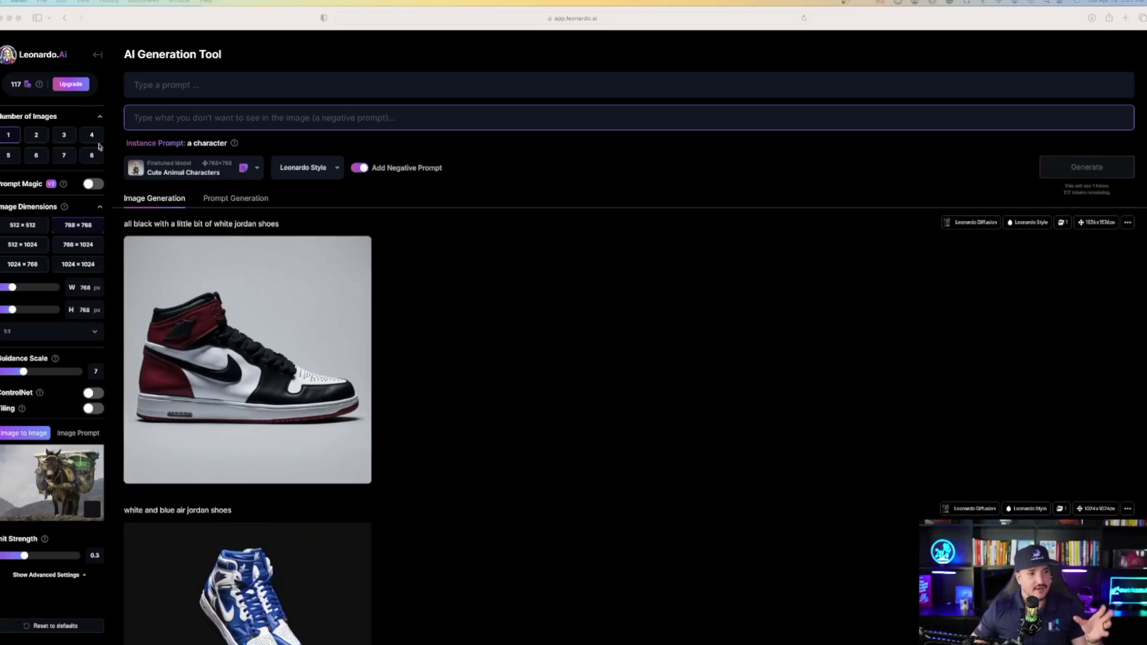
left_click(184, 86)
key("super+v")
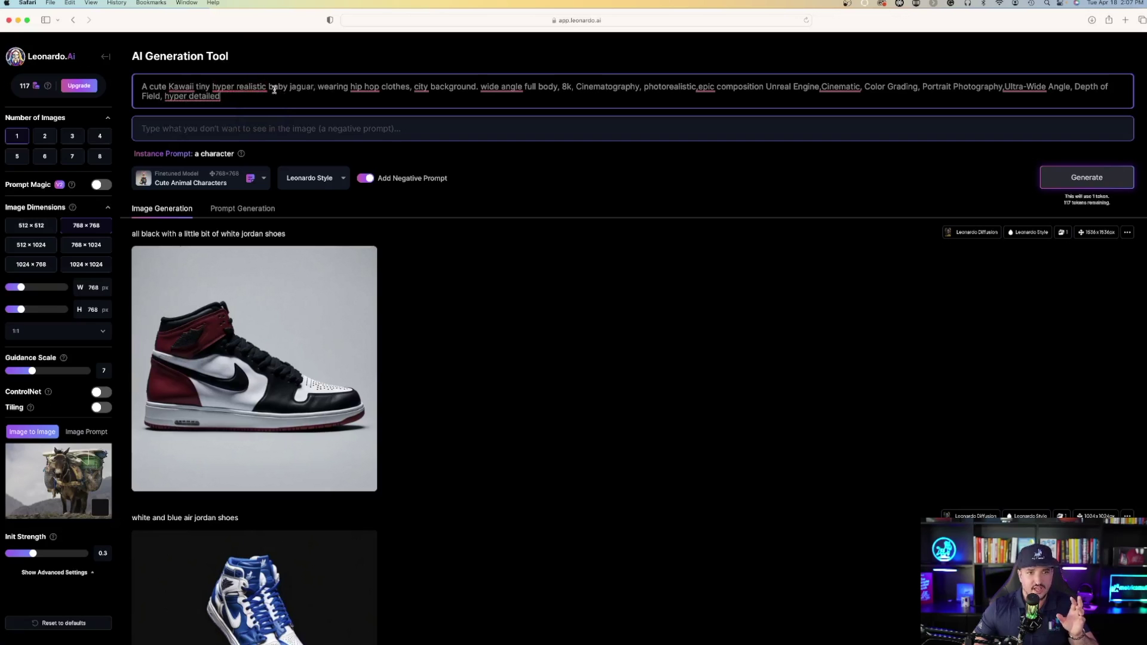
Replace "jaguar" with "mule" and "city" with "mountain" in the prompt, and generate the image.
left_click_drag(315, 86, 289, 87)
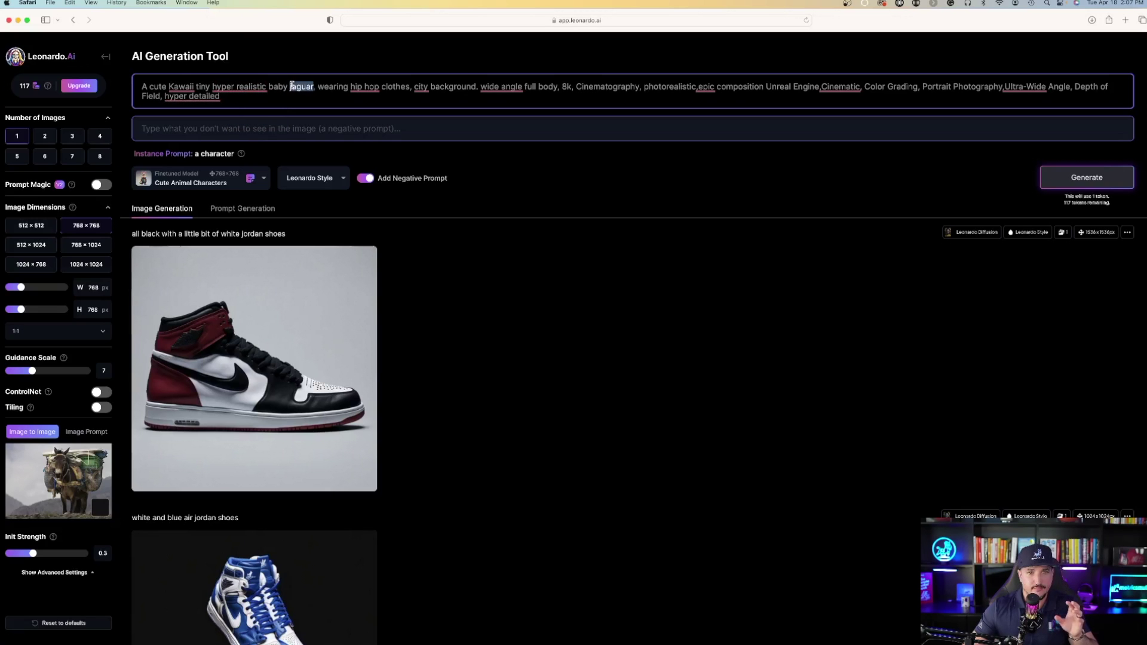
type("mule")
double_click(416, 86)
type("mountain")
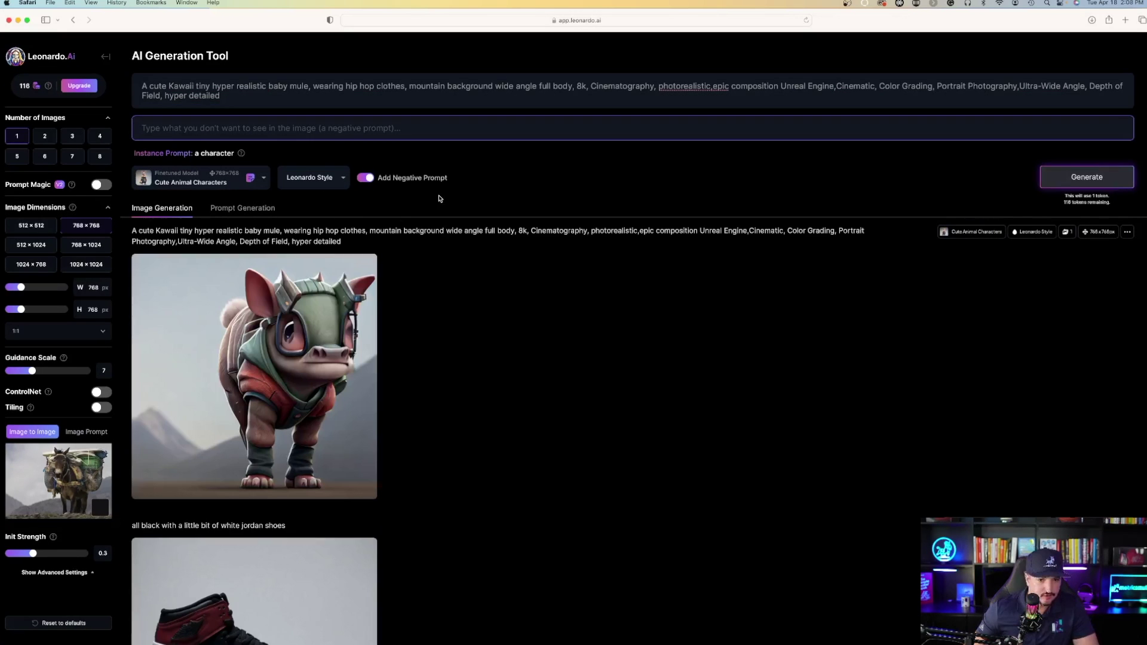
Replace "baby mule," with "donkey" in the prompt and generate a new image.
left_click_drag(311, 87, 267, 88)
mouse_move(264, 88)
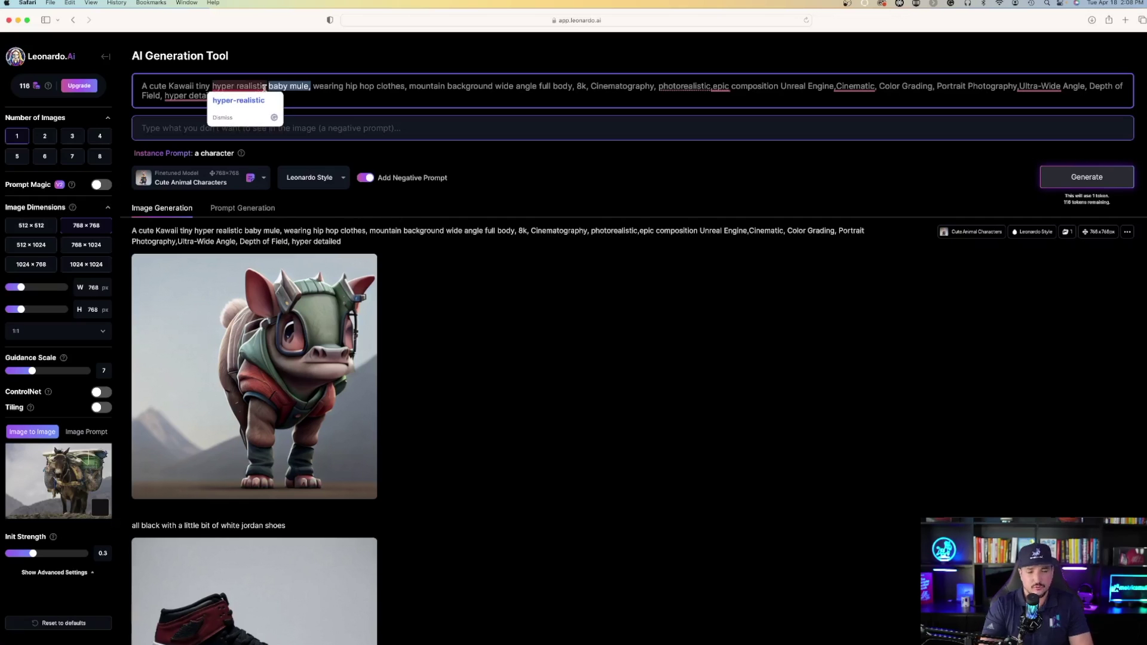
type("donkey")
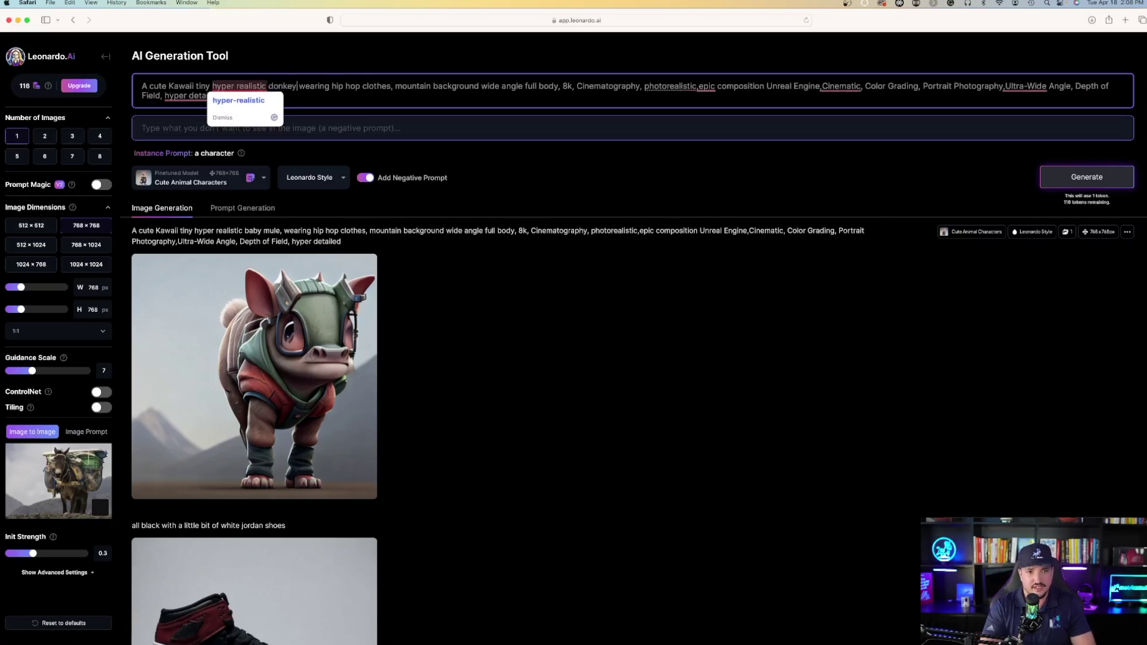
left_click(335, 121)
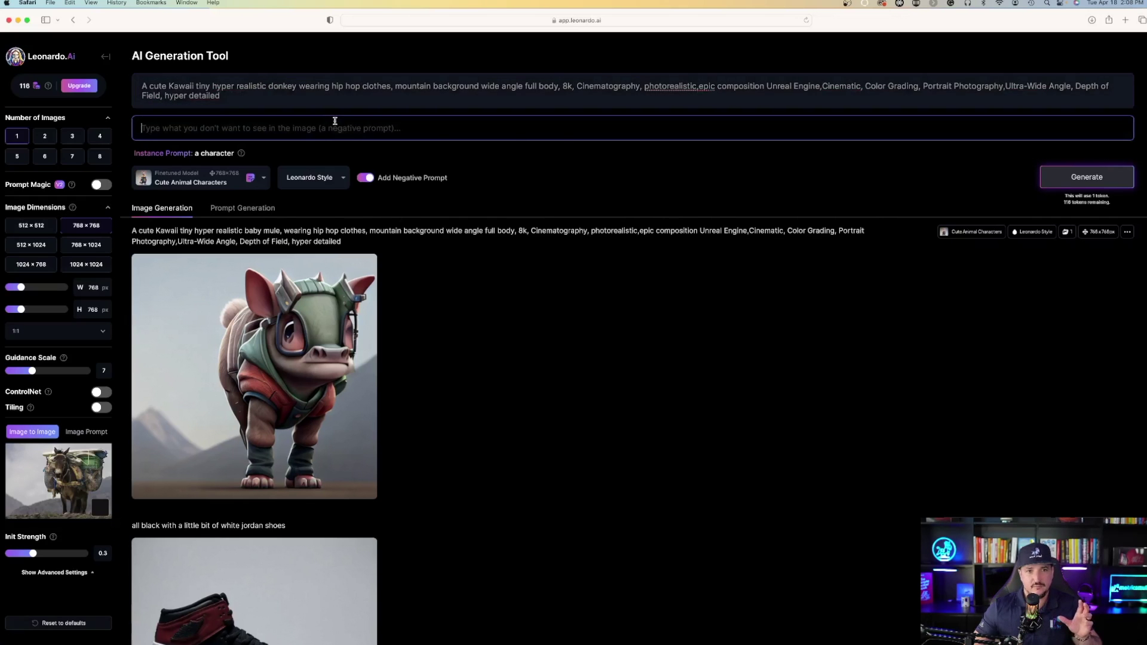
left_click(1103, 177)
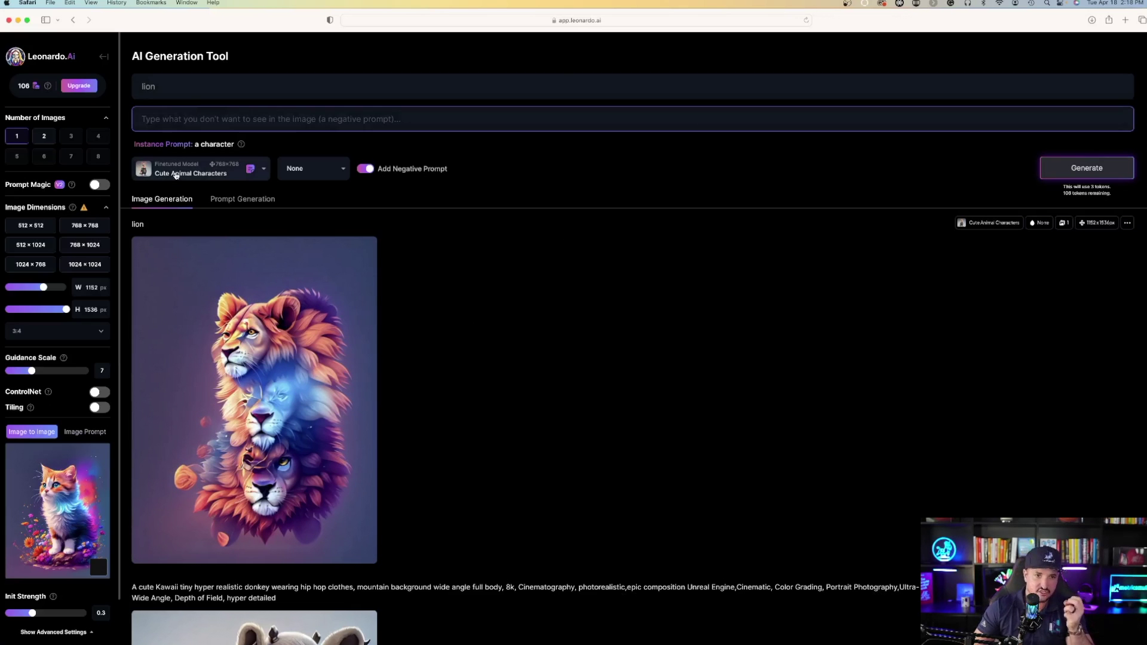
Switch to the DreamShaper 3.2 model from the kitten image's details and generate the "lion" prompt with it.
left_click(205, 384)
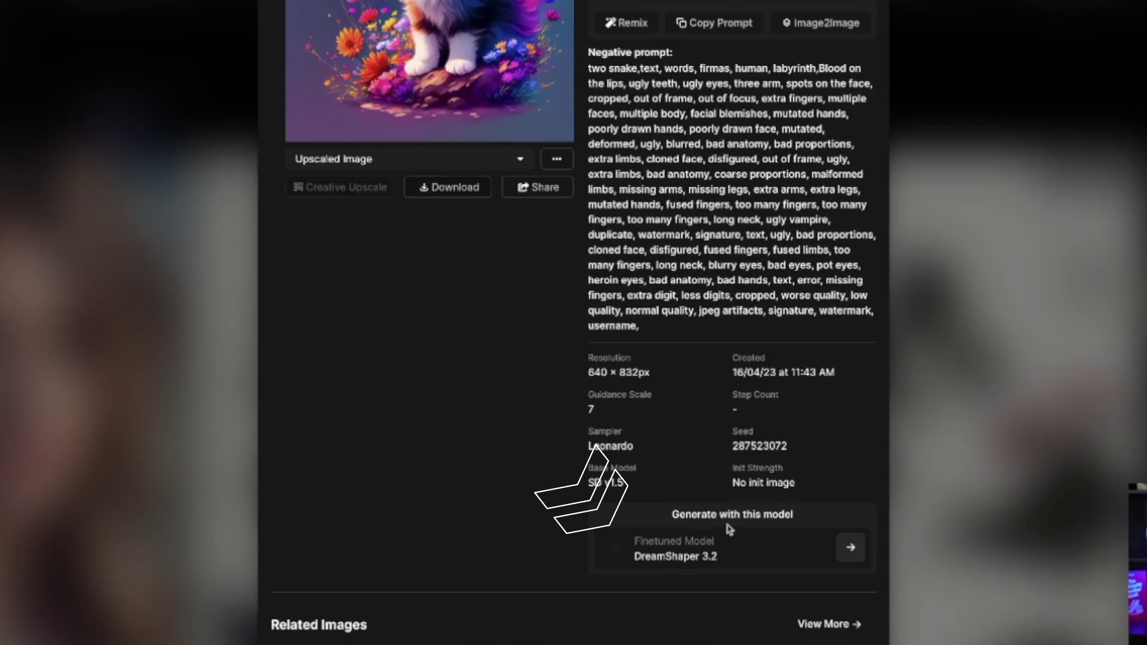
left_click(850, 547)
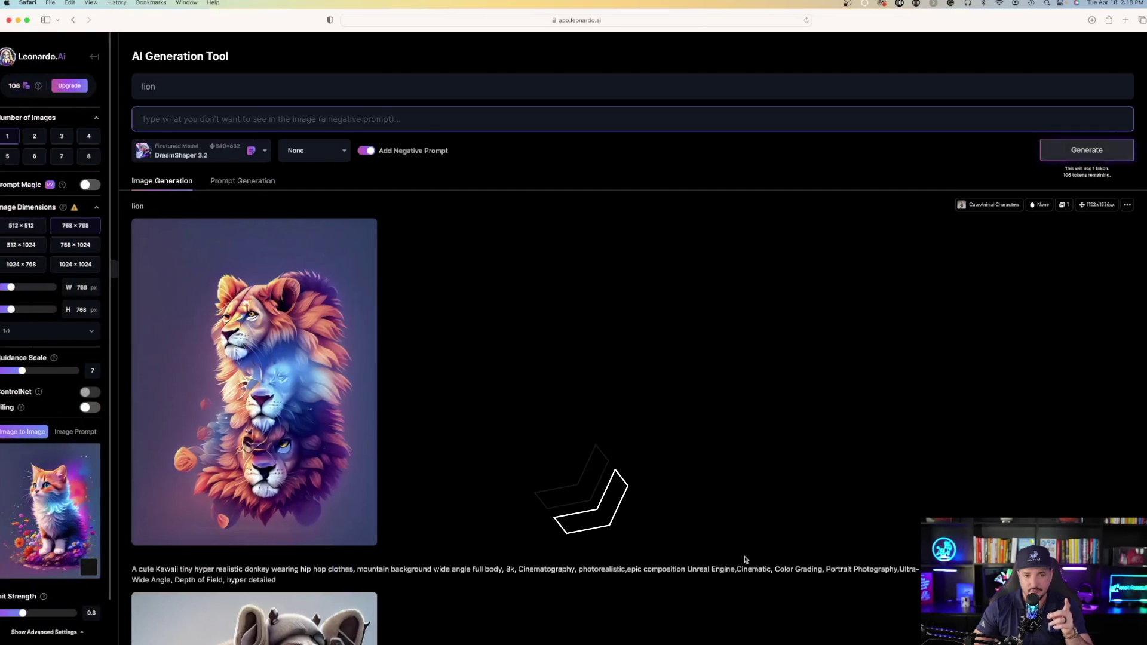
mouse_move(204, 407)
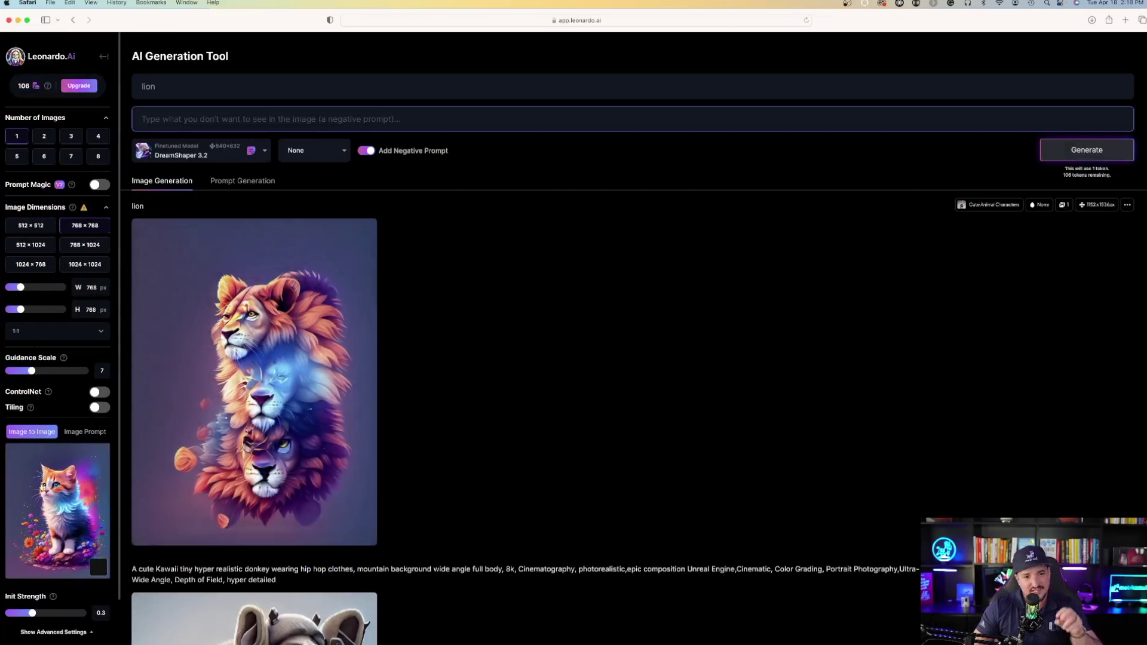
left_click(169, 83)
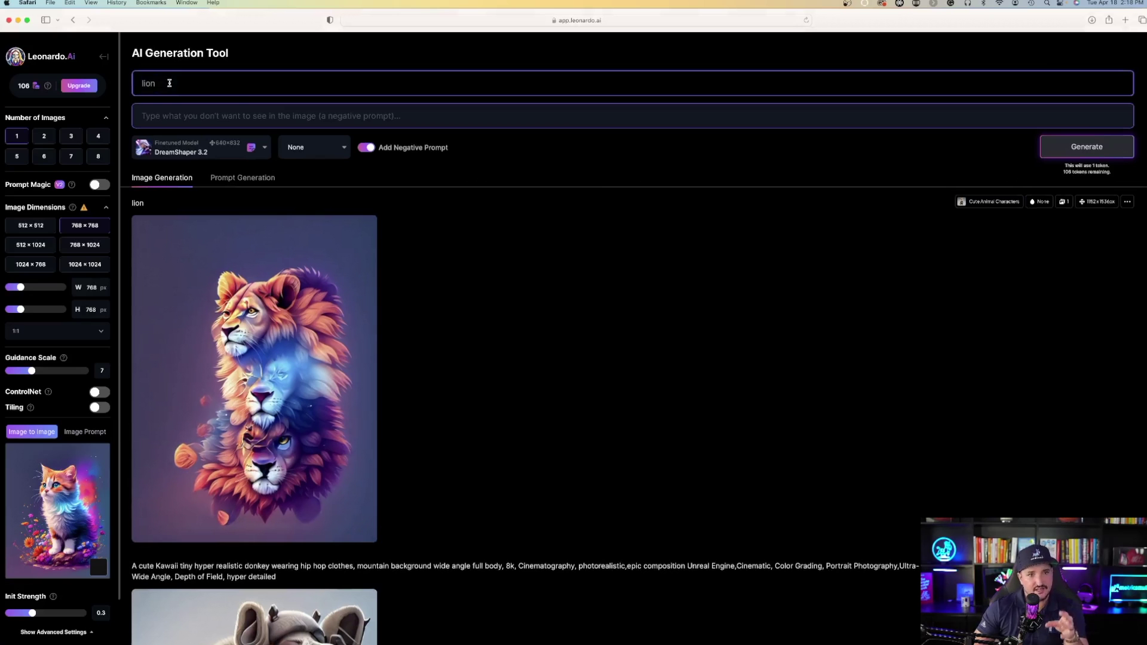
left_click(1087, 149)
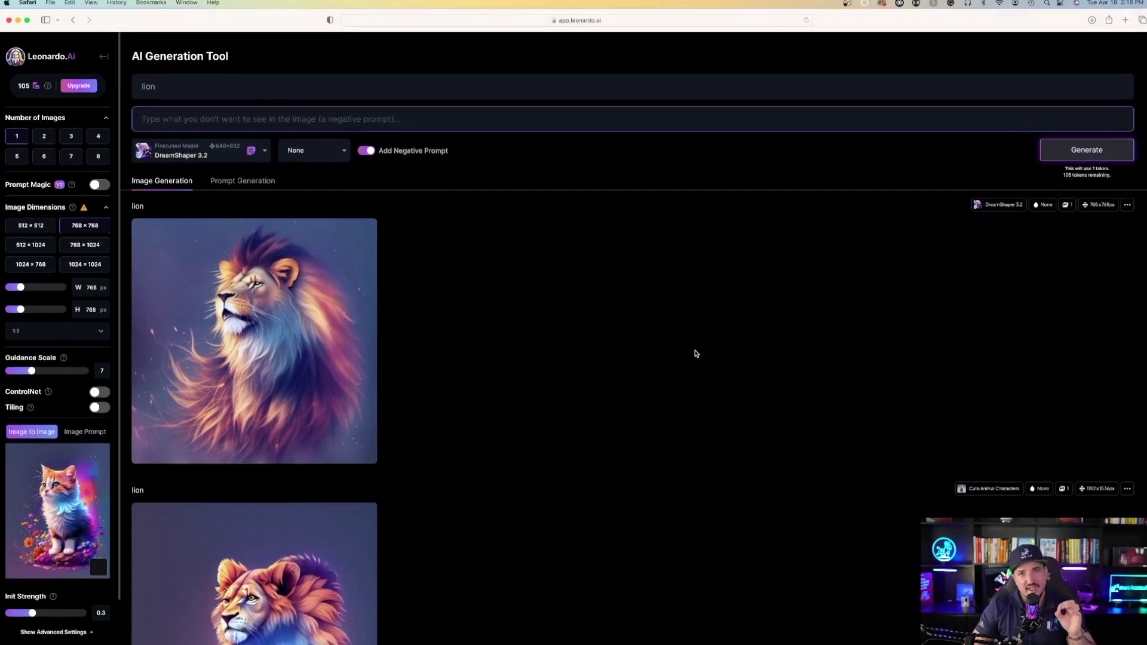
Examine the lion image generated with DreamShaper 3.2 at full size and compare it with the Cute Animal Characters lion.
scroll(693, 356, "down", 2)
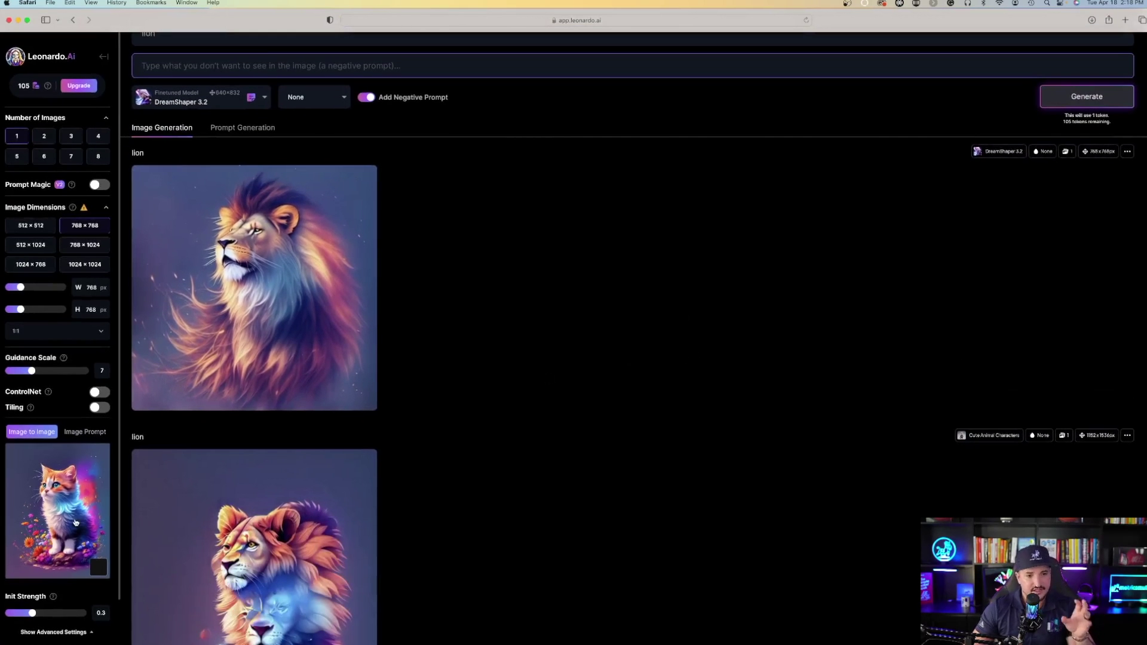
scroll(533, 333, "up", 2)
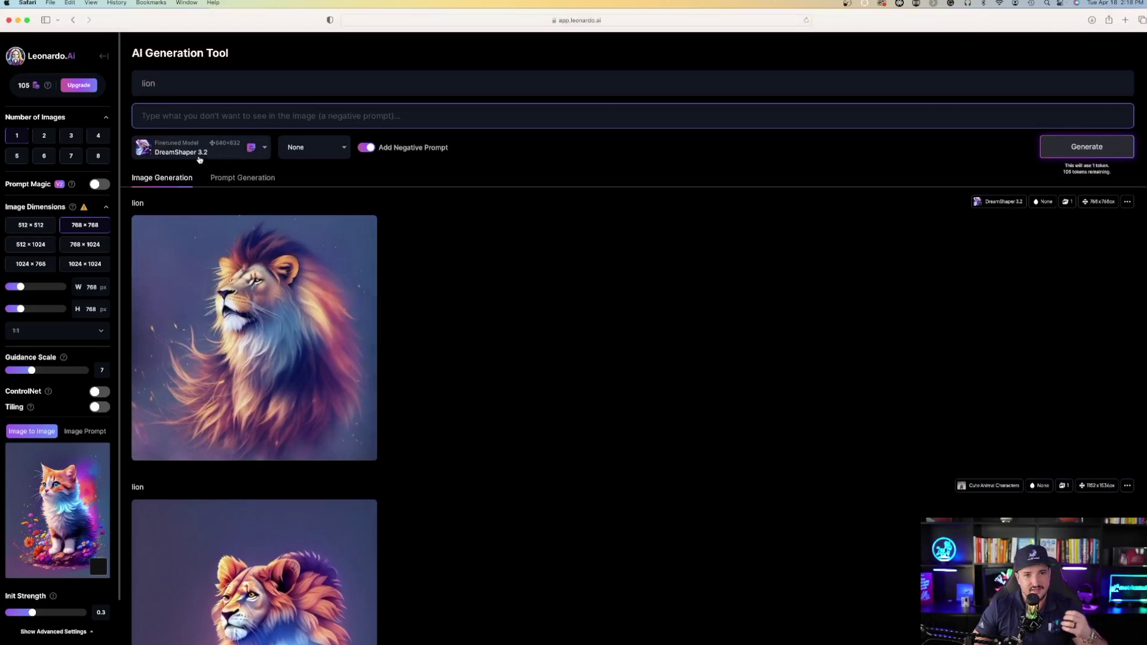
scroll(642, 429, "down", 2)
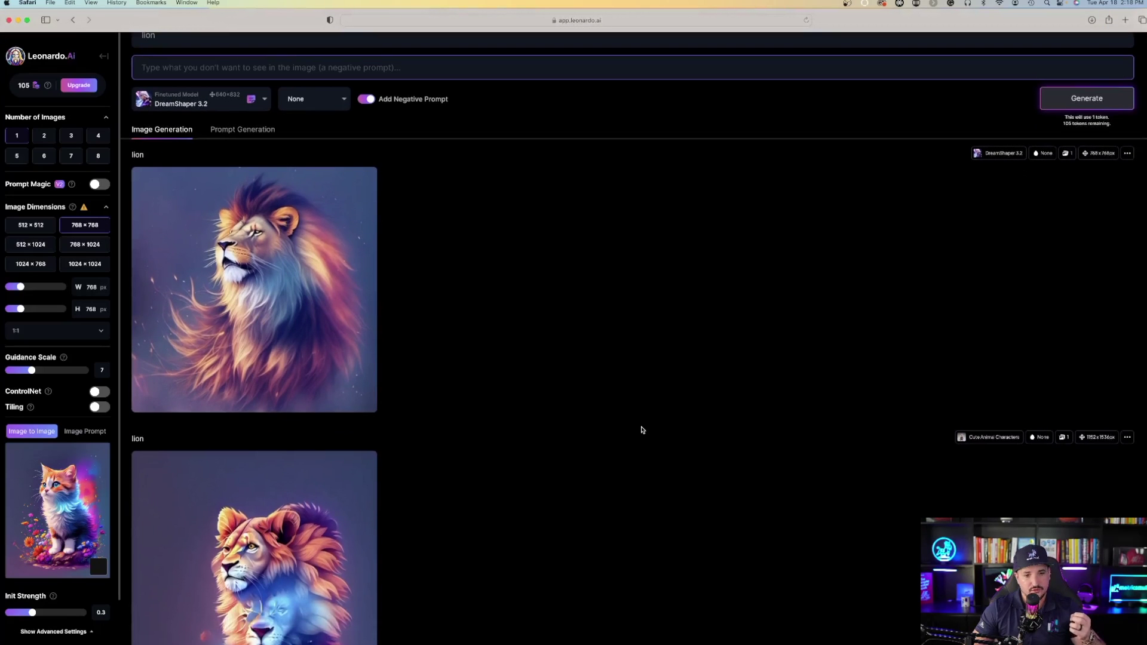
left_click(350, 350)
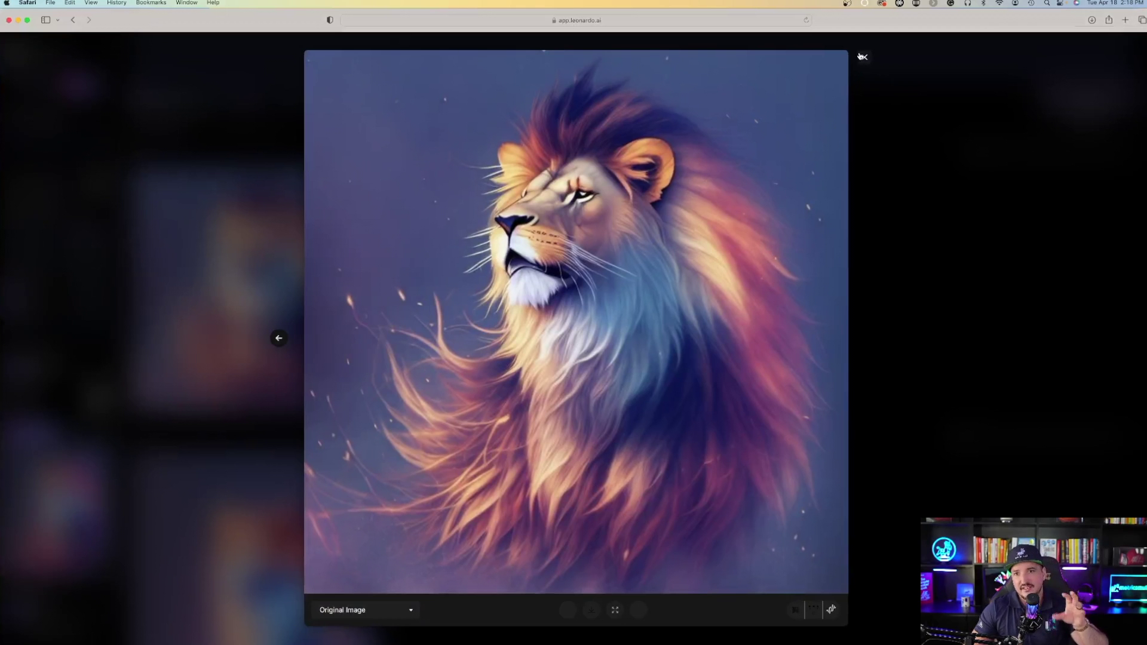
left_click(864, 58)
scroll(556, 383, "up", 1)
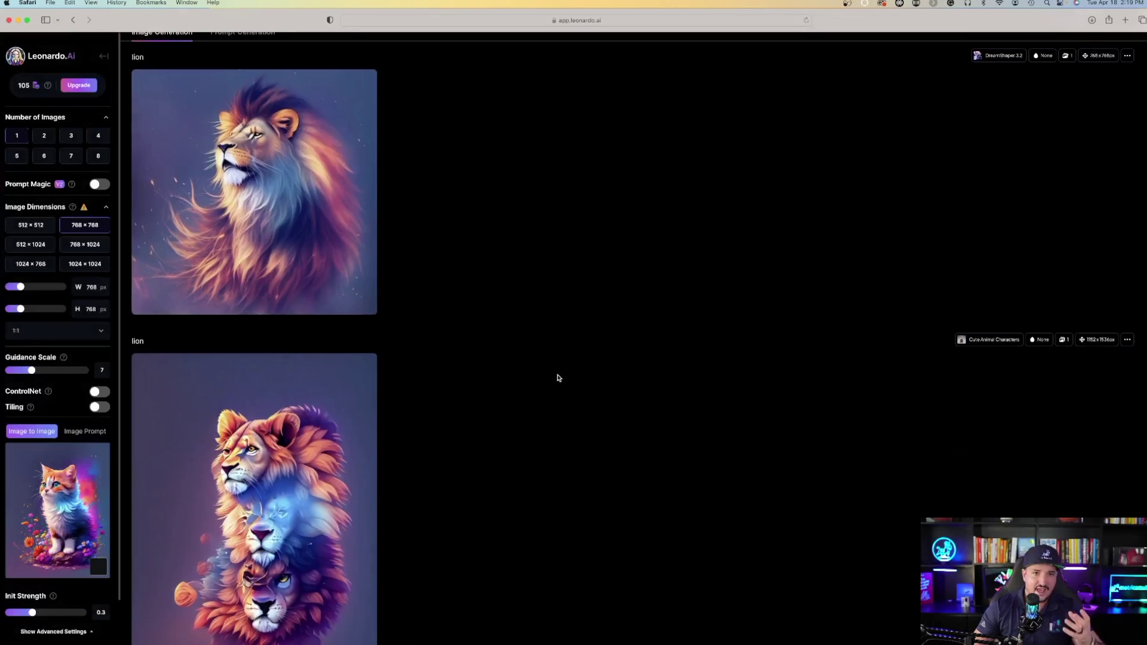
scroll(565, 386, "up", 2)
scroll(566, 386, "up", 3)
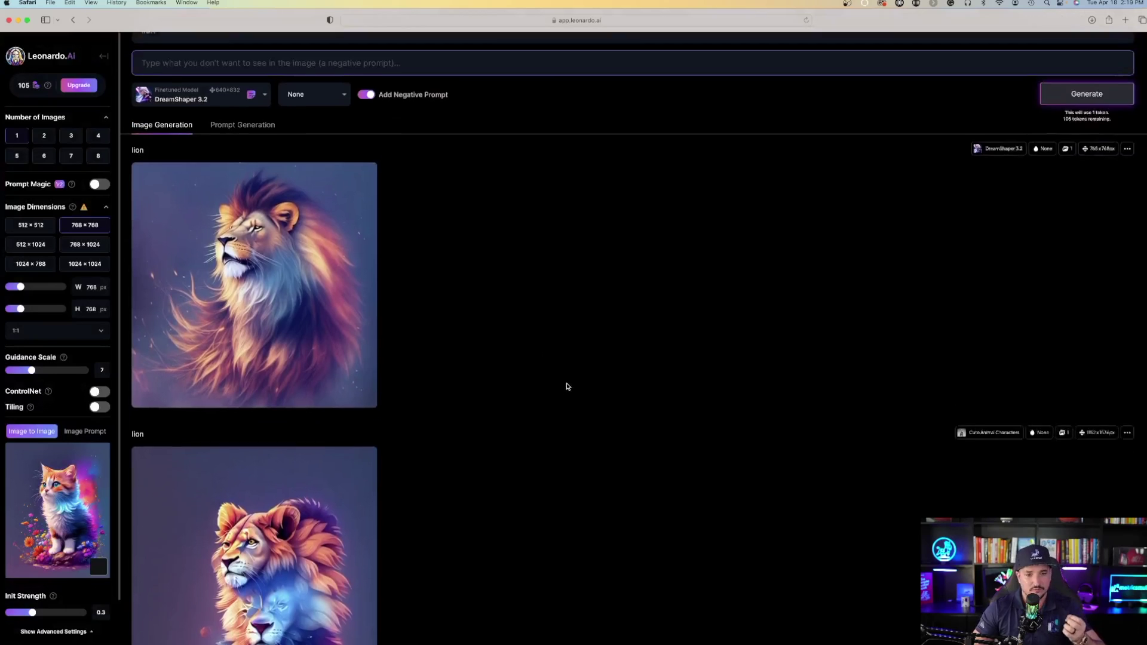